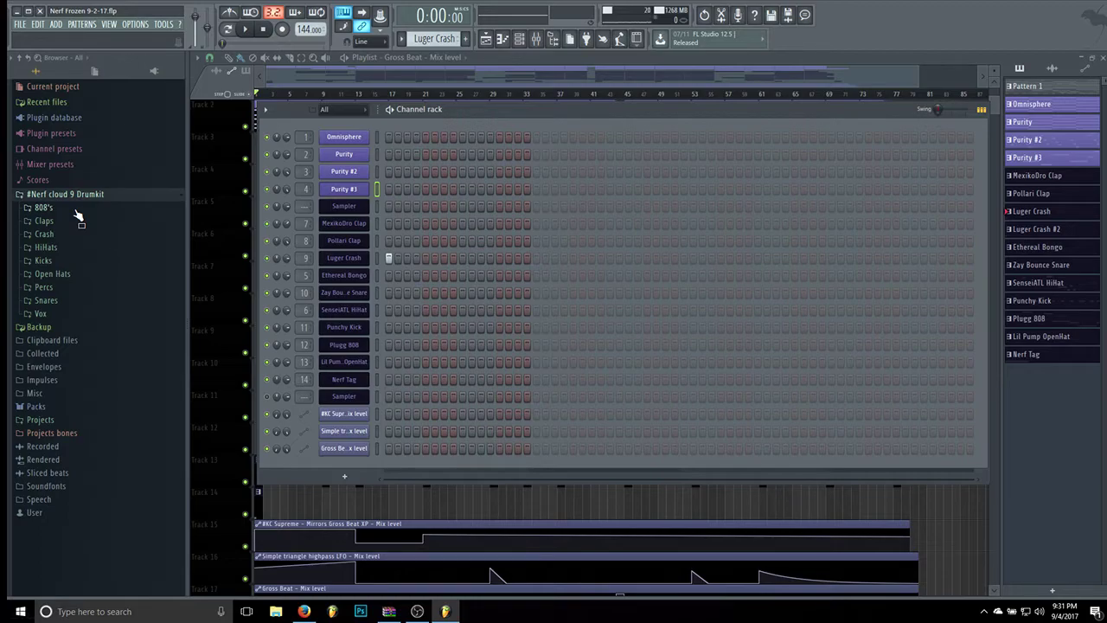
Look briefly into the 808's and Claps folders of the #Nerf cloud 9 Drumkit, leaving both collapsed.
click(75, 210)
click(75, 212)
click(45, 220)
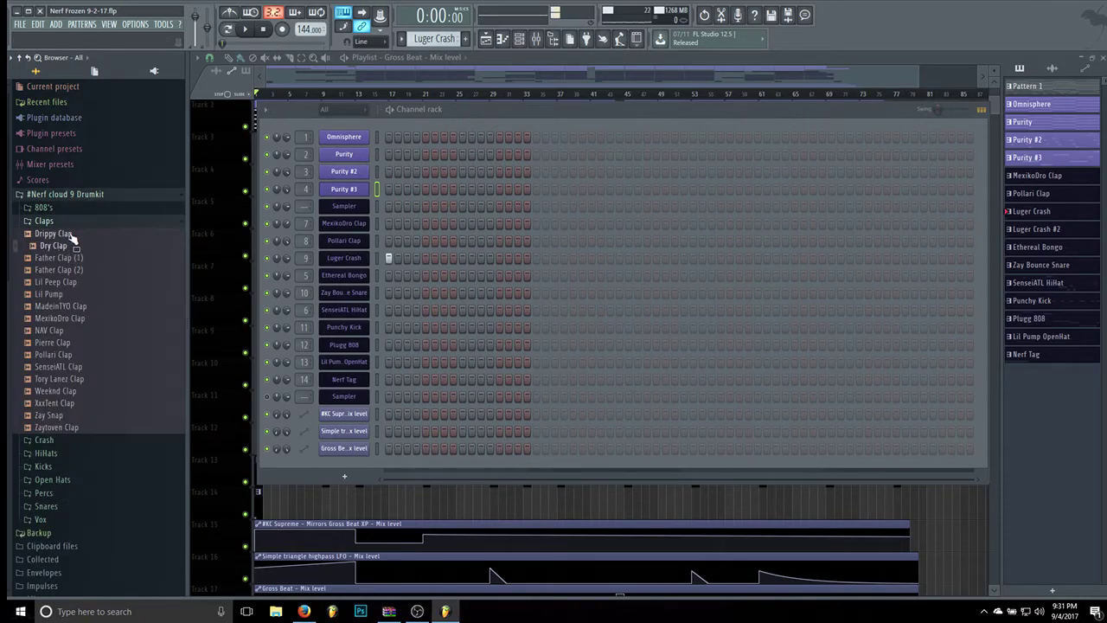
click(72, 220)
click(72, 211)
click(71, 212)
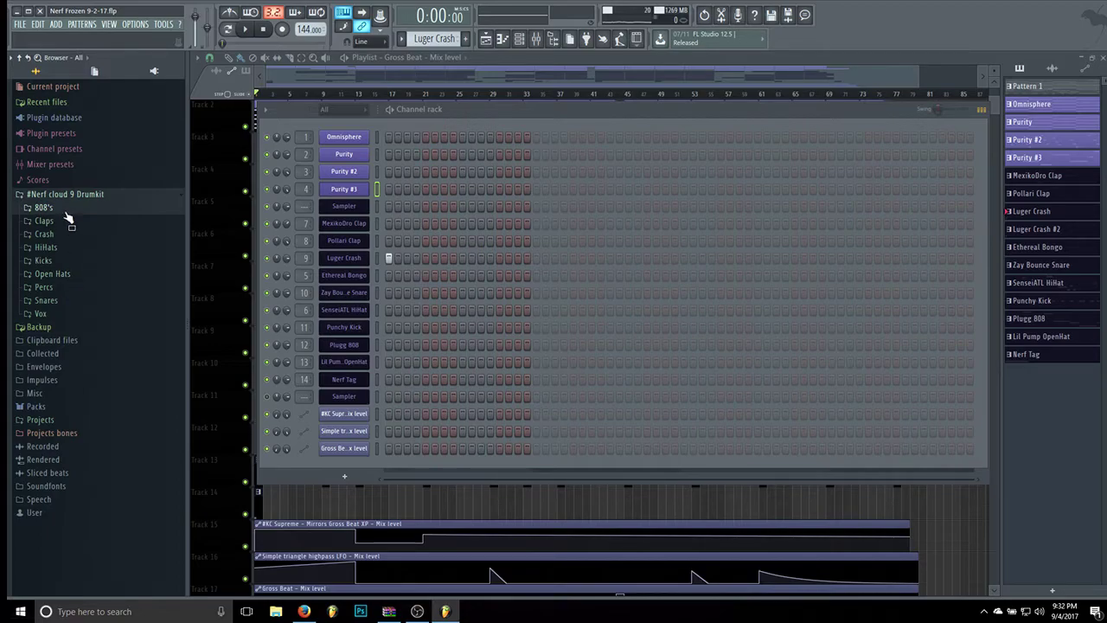
Bring the playlist to the front and zoom out slightly to view the whole beat arrangement.
click(487, 39)
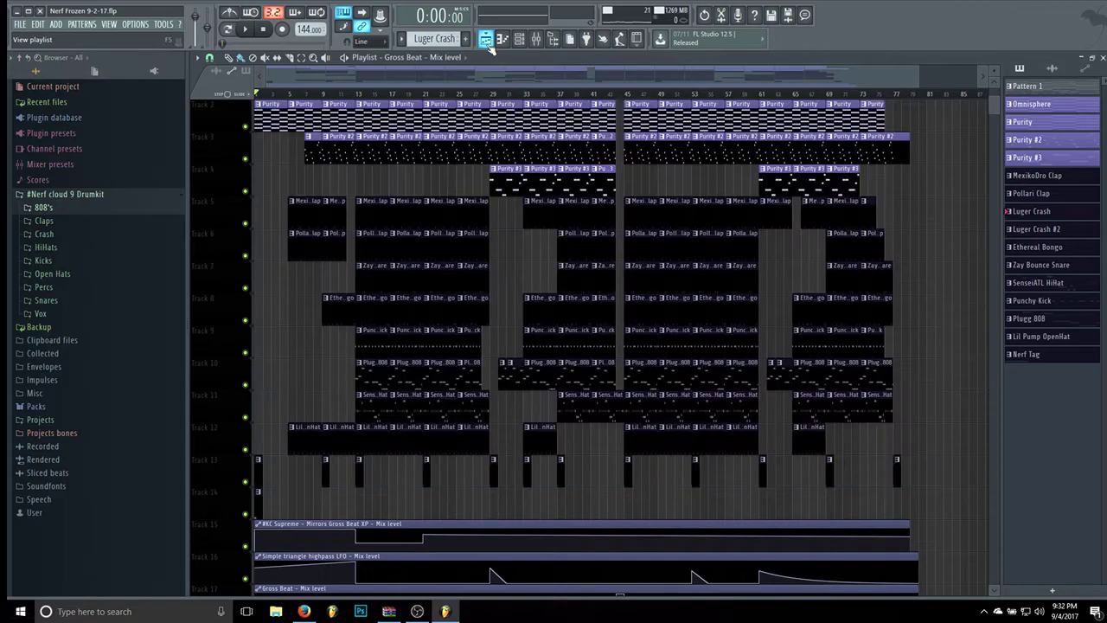
scroll(548, 335, down, 5)
scroll(549, 336, up, 5)
drag(918, 75, 949, 99)
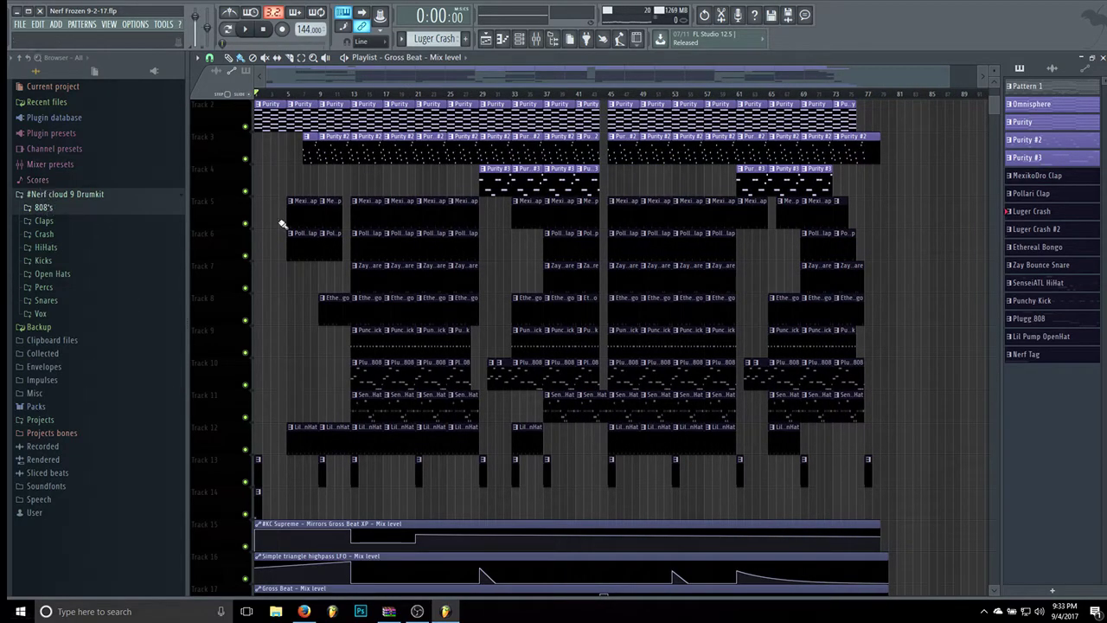
Audition the samples in the drum kit's 808's folder one by one, from BrentBo 808 to Zaytoven 808, and collapse the folder.
click(71, 210)
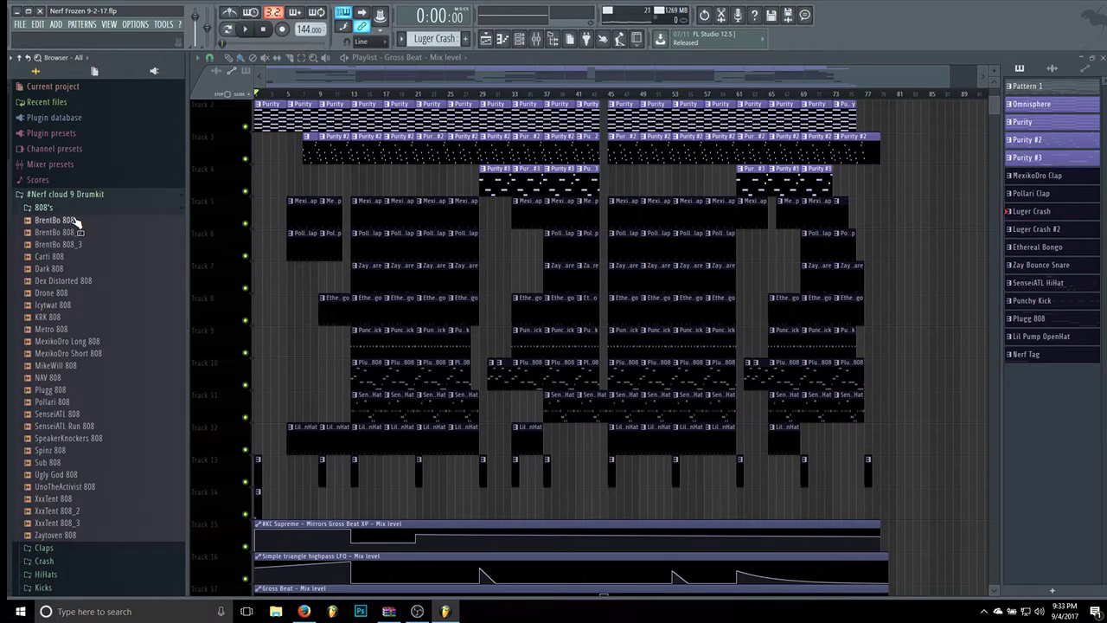
click(76, 221)
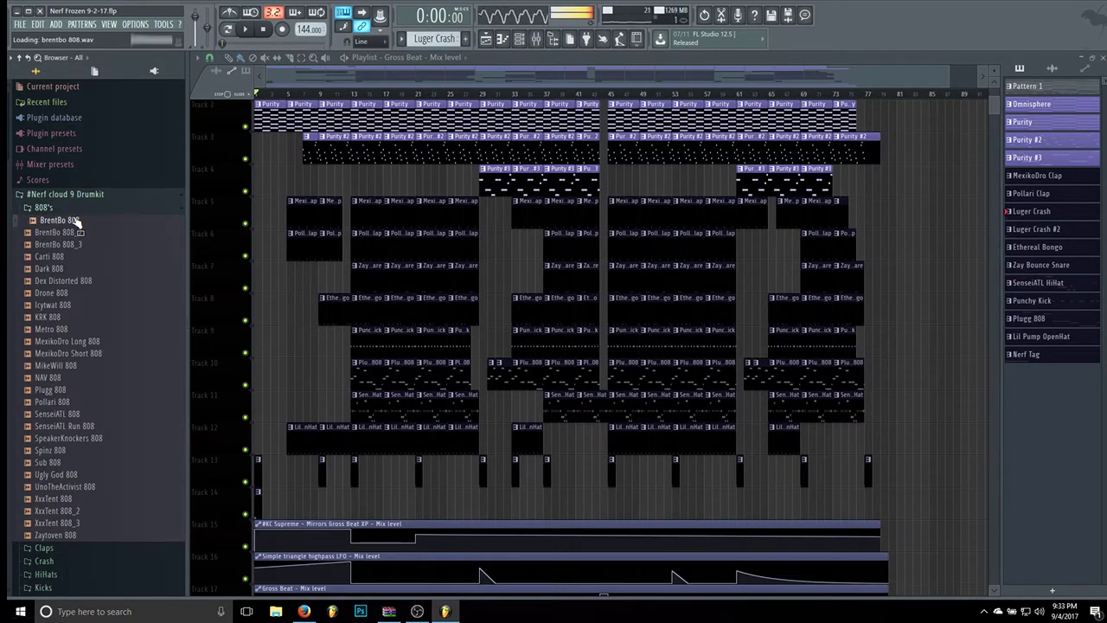
key(Down)
key(Down)
key(Down)
key(Down)
key(Down)
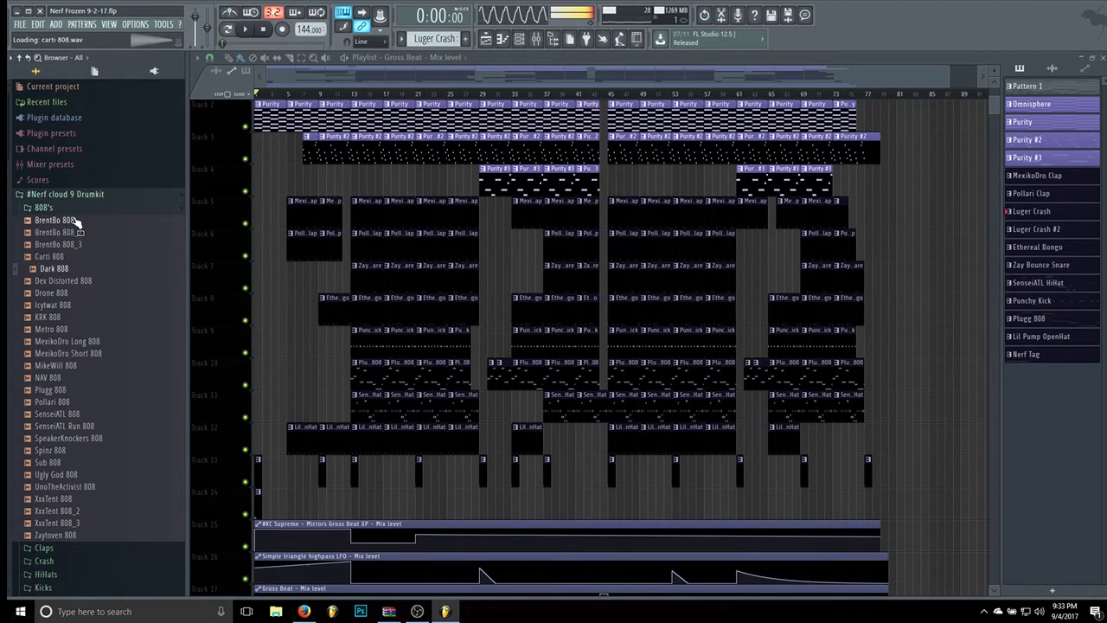
key(Down)
key(Down)
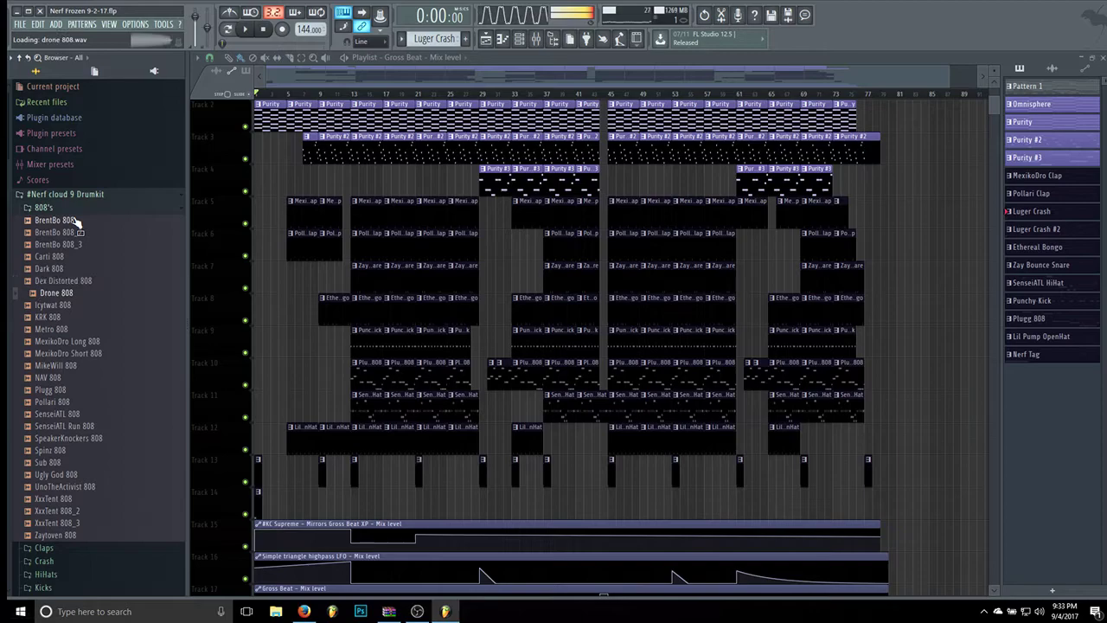
key(Down)
key(Down)
key(Down)
key(Down)
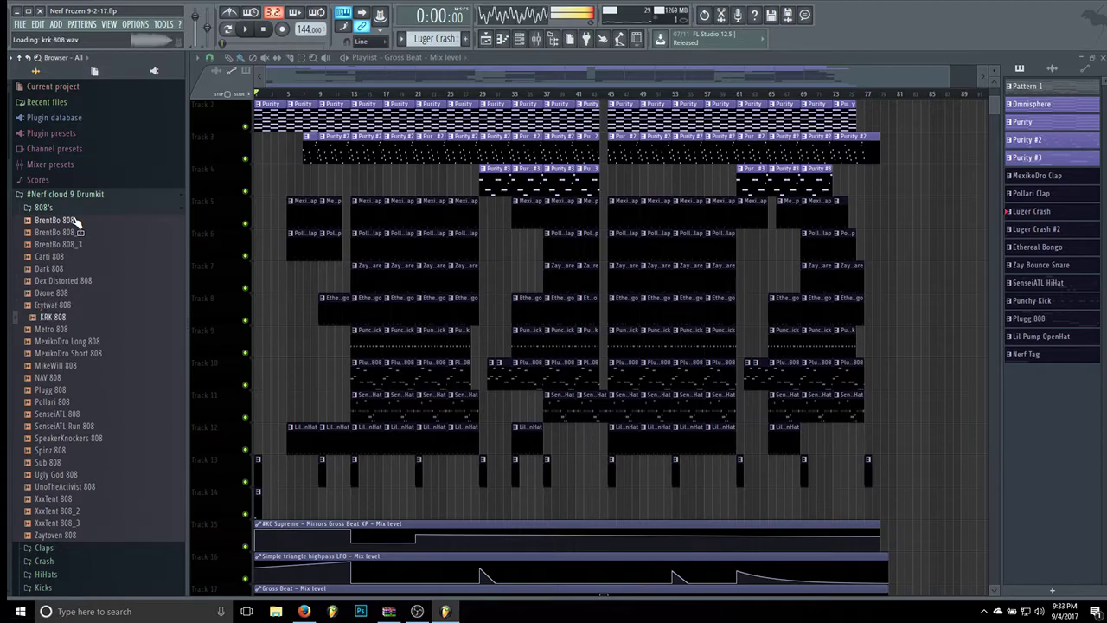
key(Down)
key(Down)
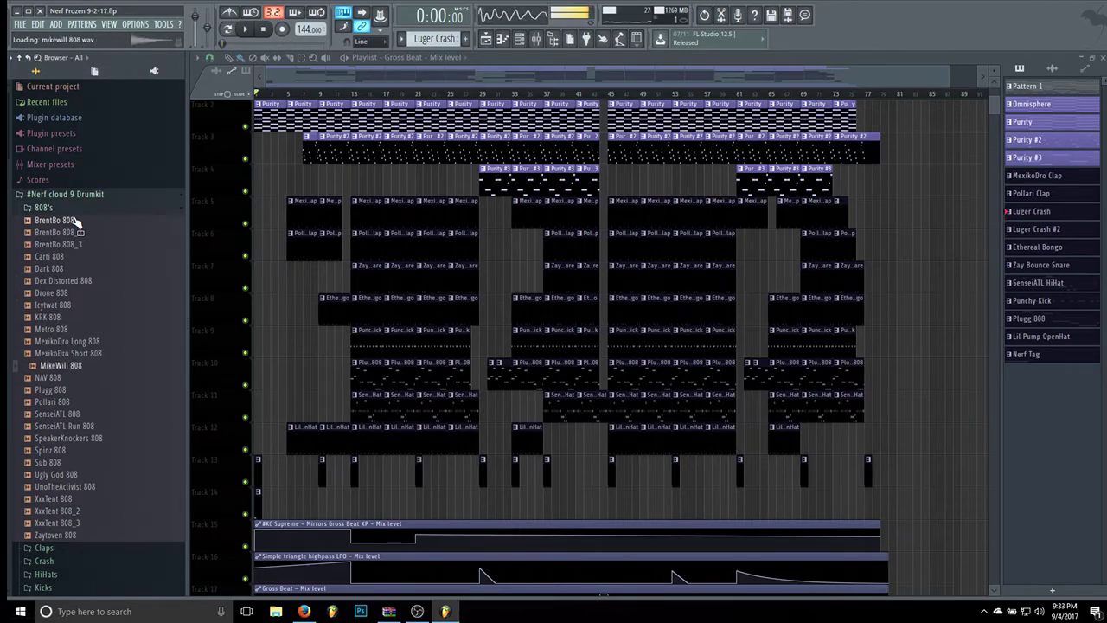
key(Down)
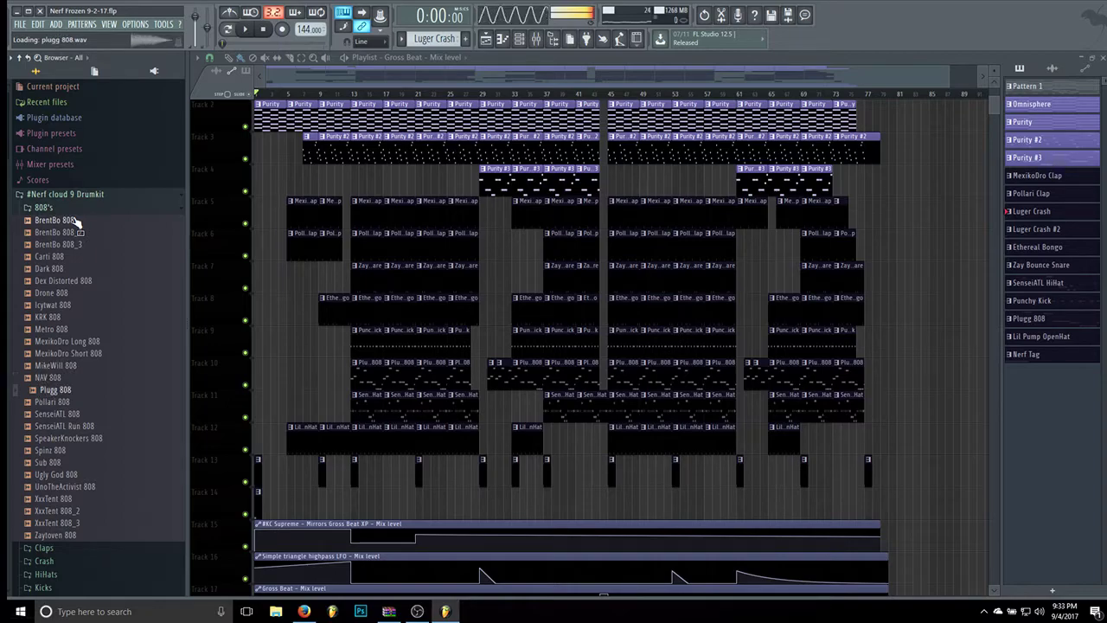
key(Down)
key(Down)
key(Down)
key(Down)
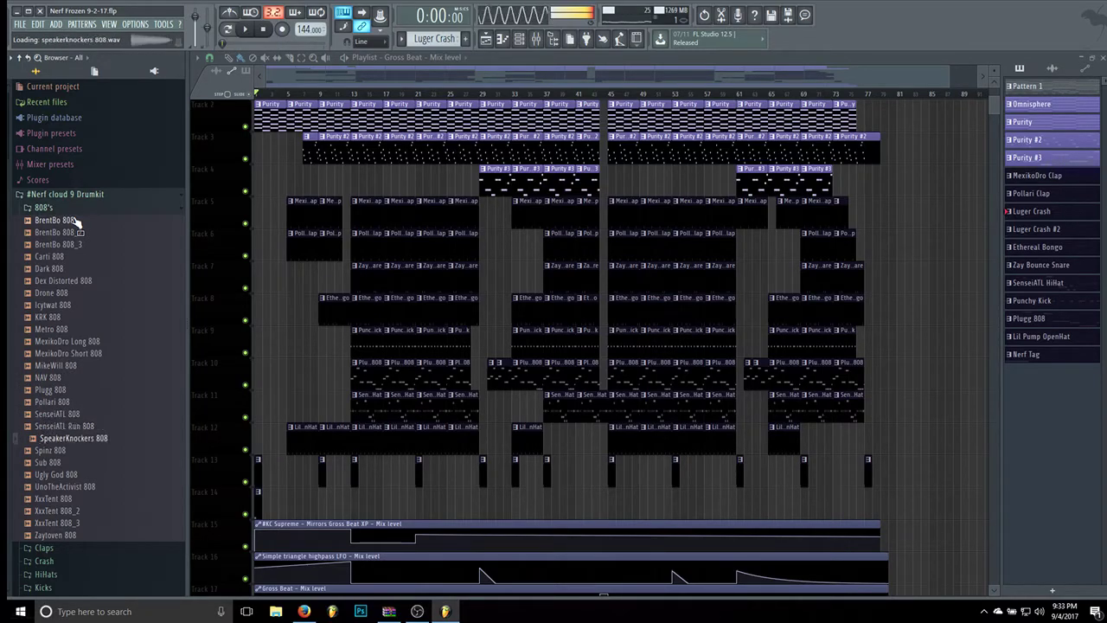
key(Down)
key(Down)
key(Down)
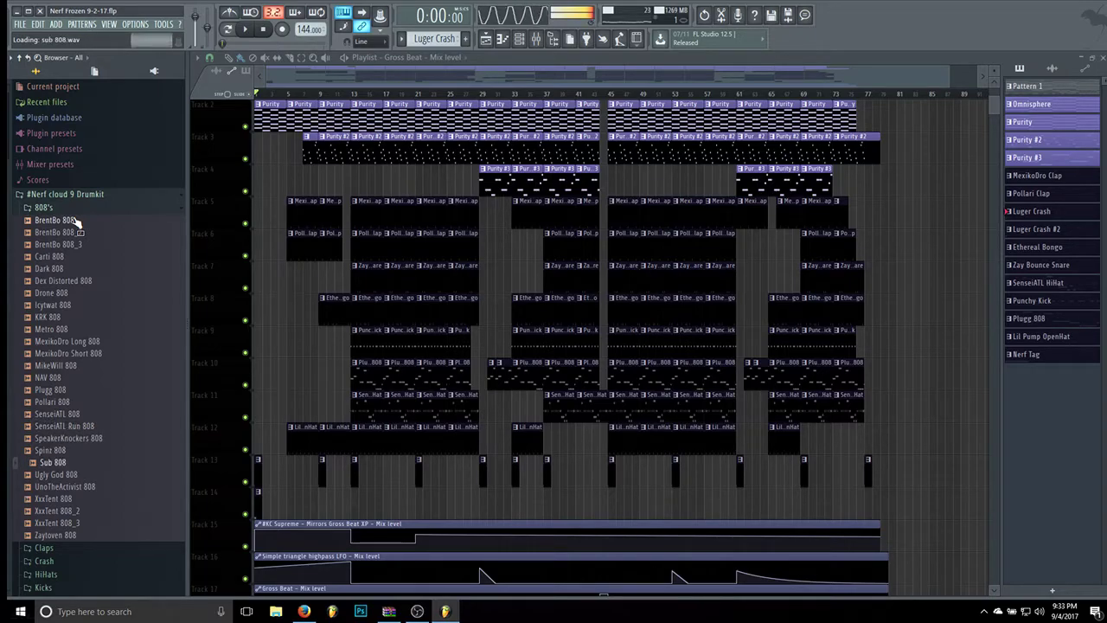
key(Down)
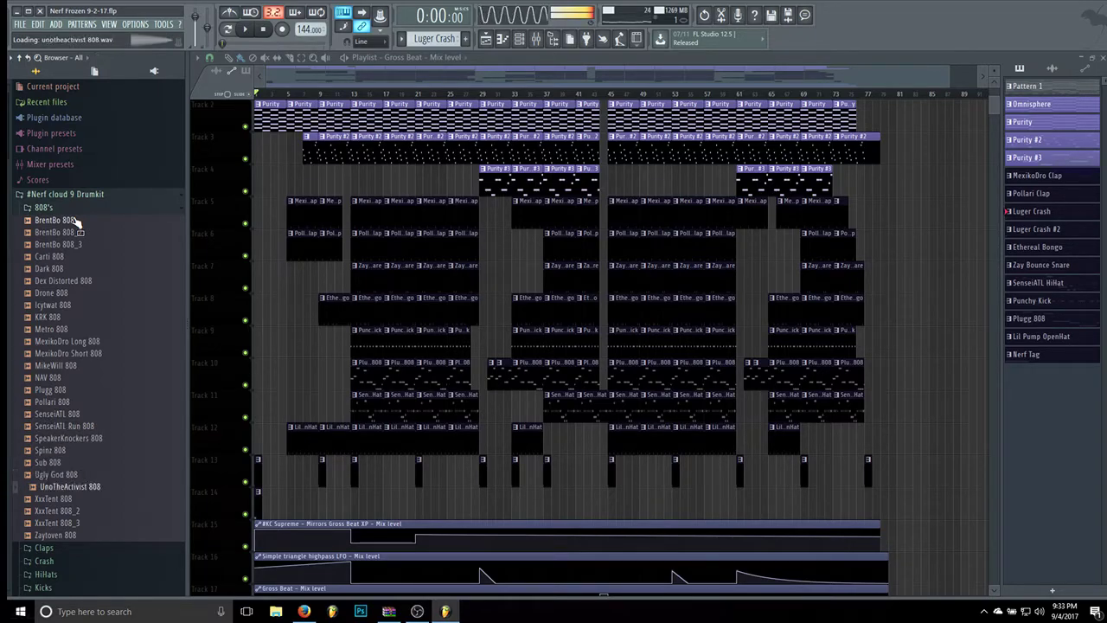
key(Down)
key(Down)
key(Down)
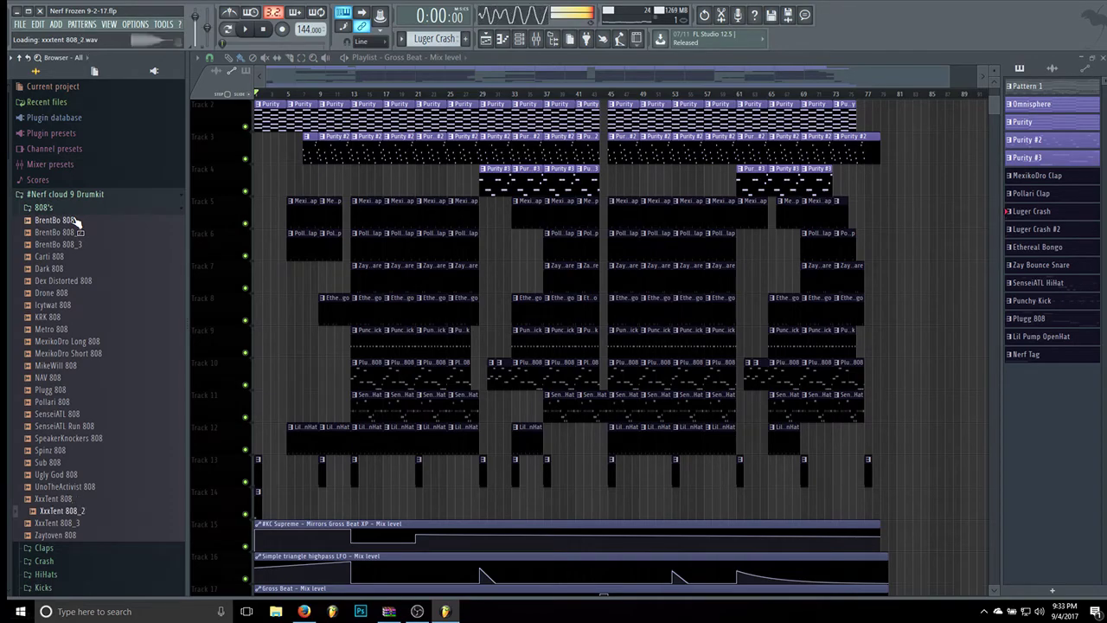
key(Down)
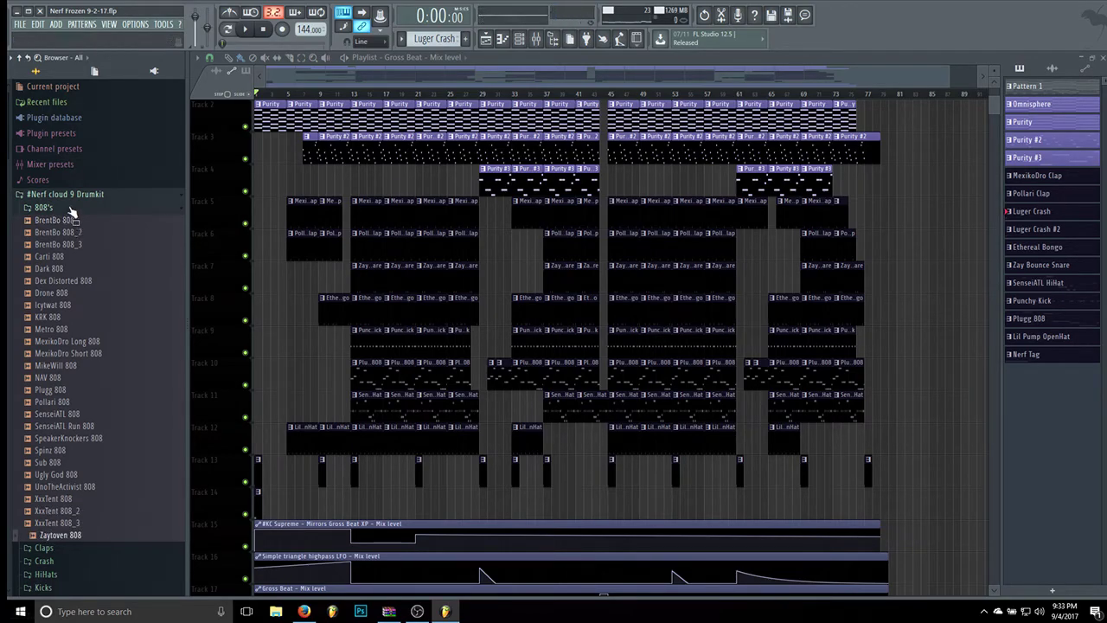
click(74, 210)
Audition the samples in the Claps folder, from Drippy Clap to Zaytoven Clap, and collapse the folder.
click(73, 221)
click(60, 234)
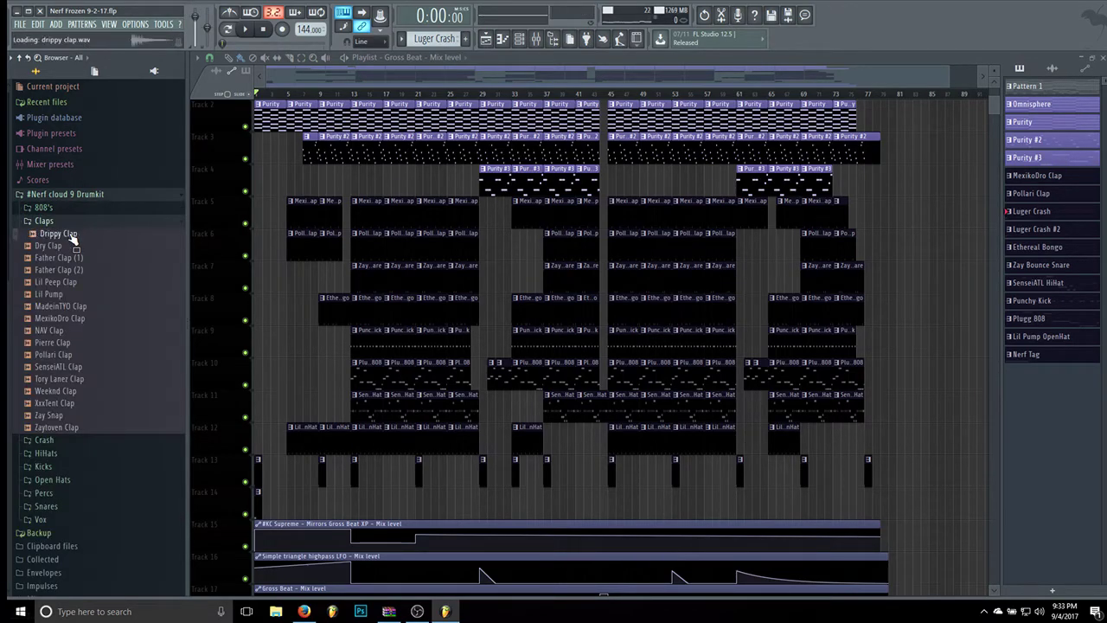
key(Down)
key(Down)
key(Down)
key(Down)
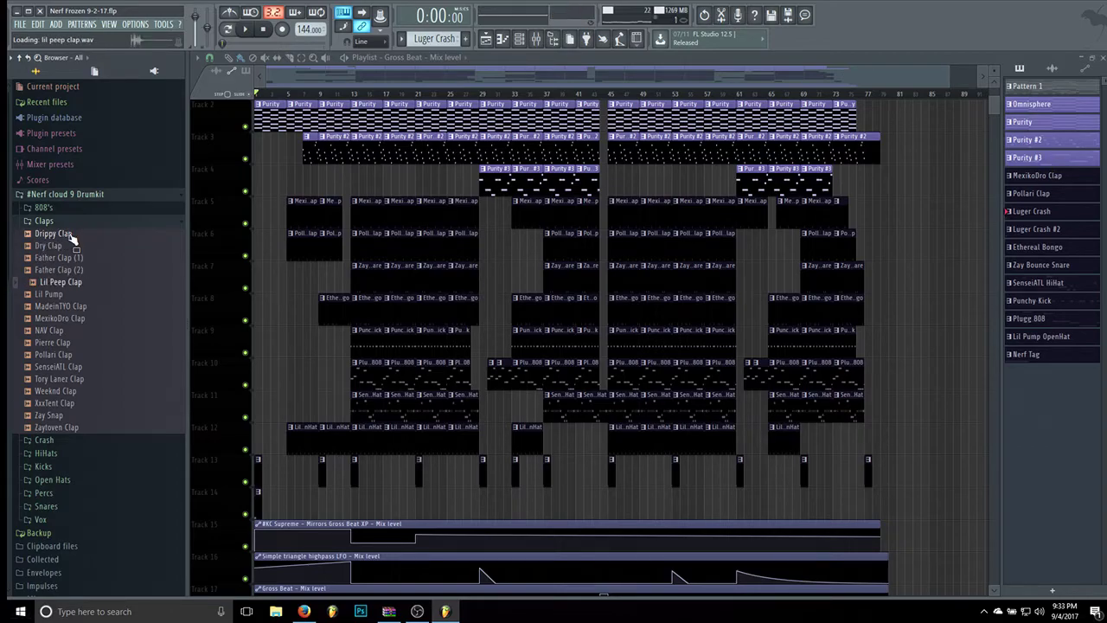
key(Down)
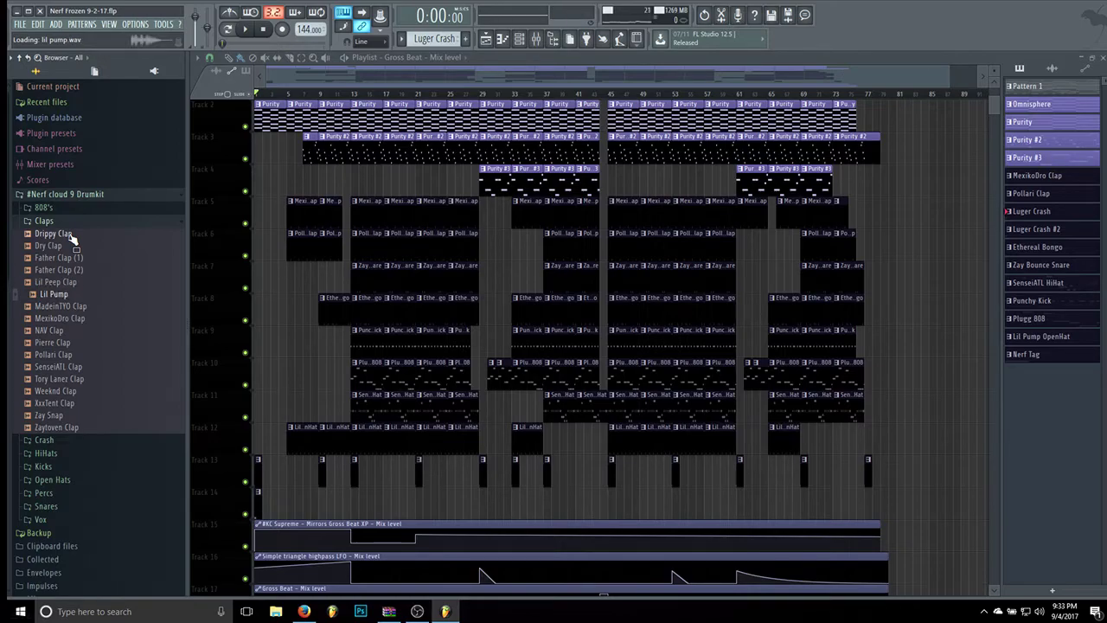
key(Down)
key(Down)
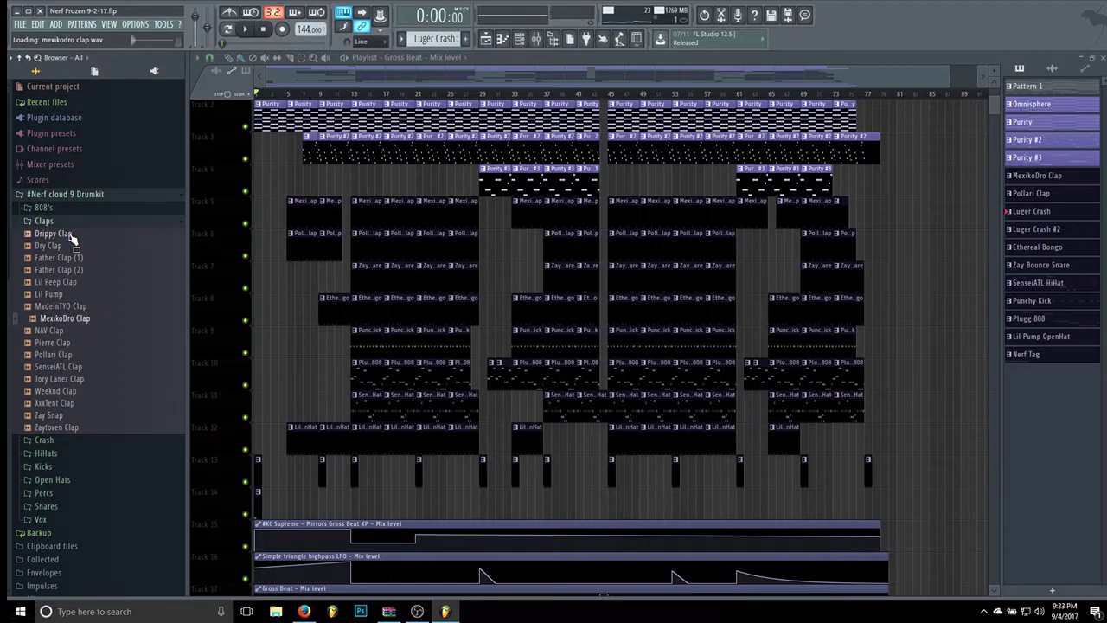
key(Down)
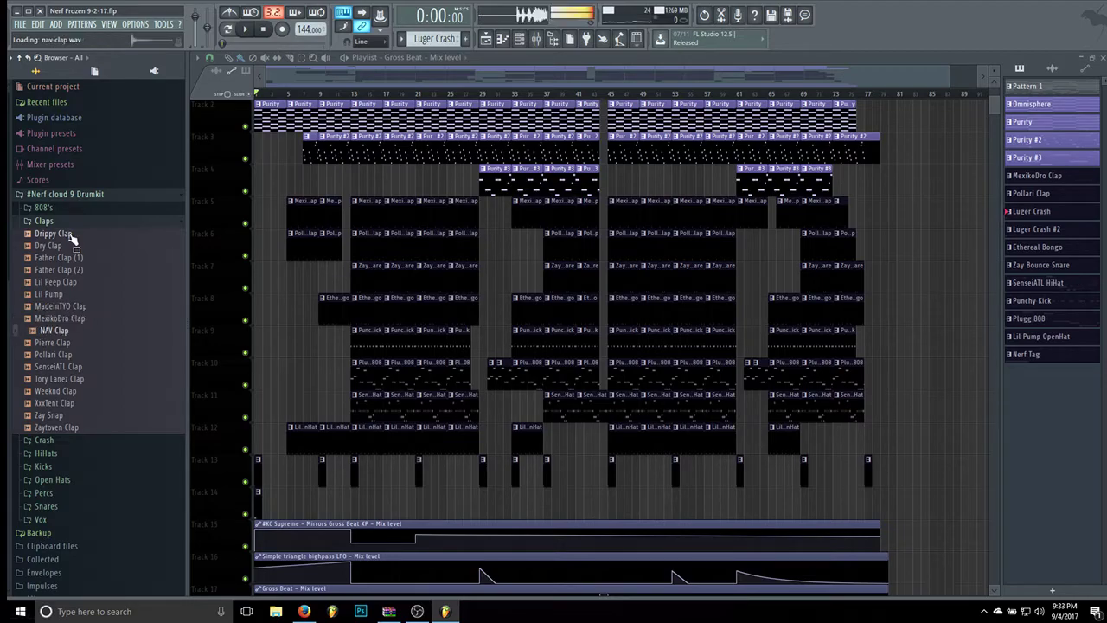
key(Down)
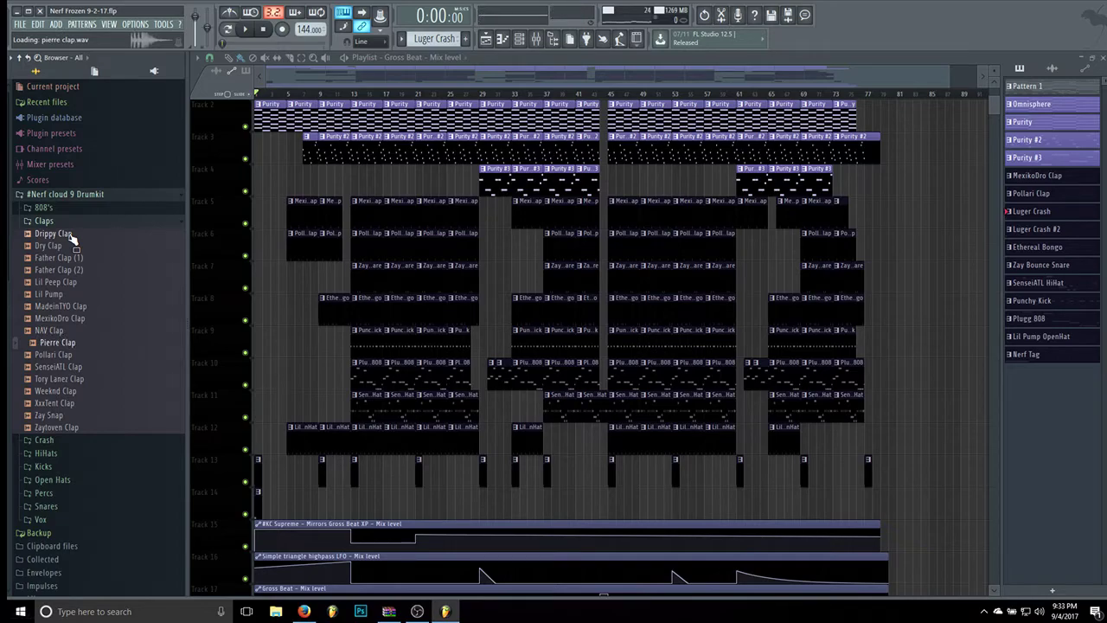
key(Down)
key(Down)
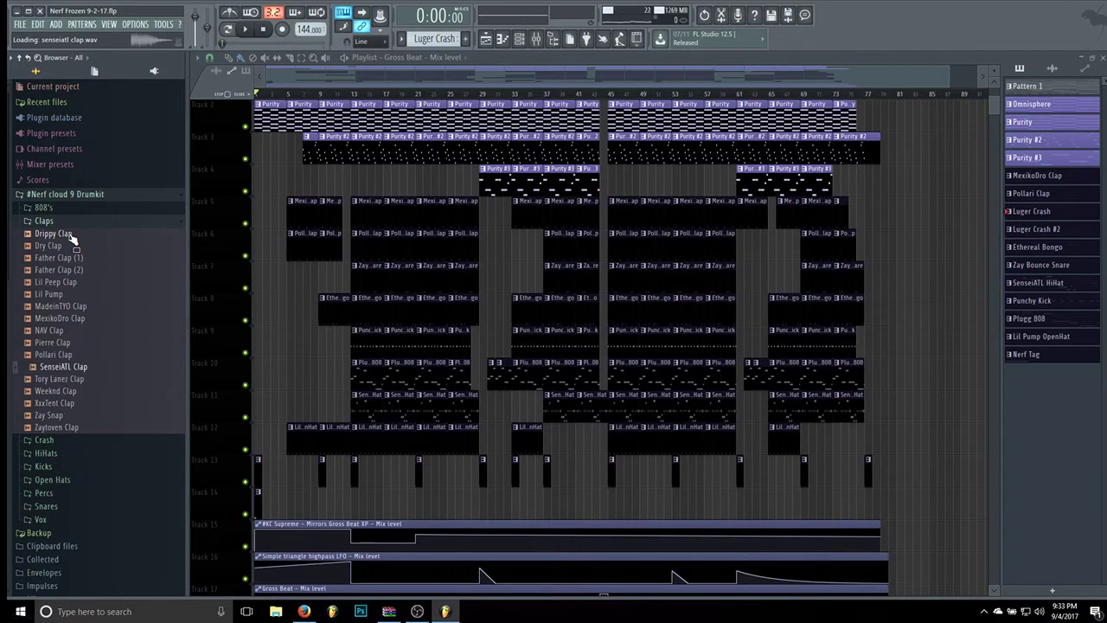
key(Up)
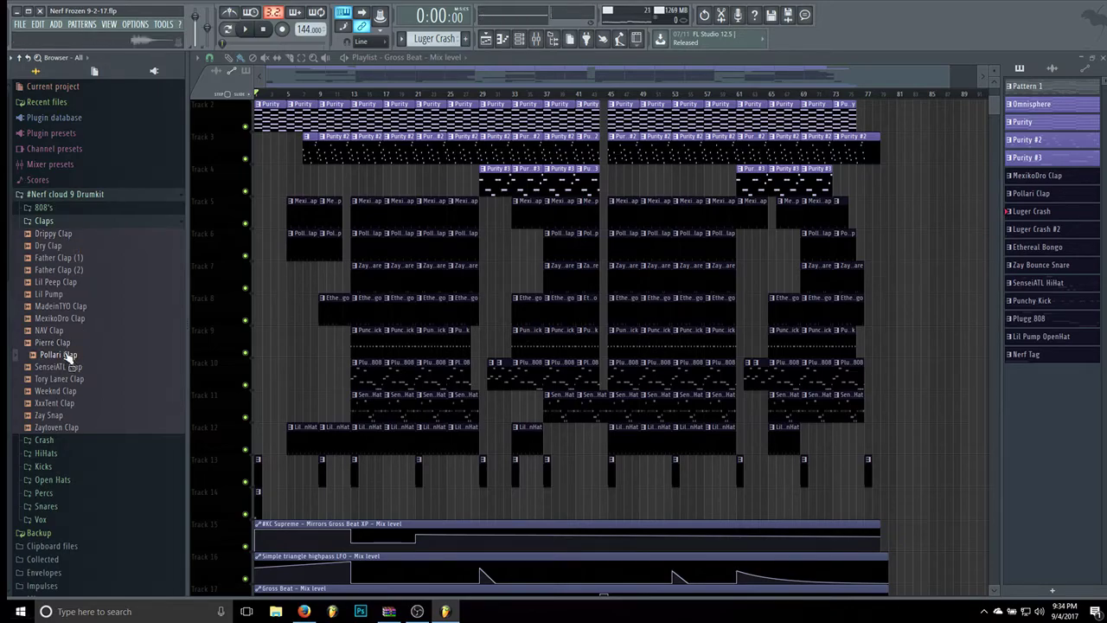
drag(70, 358, 130, 378)
click(71, 391)
scroll(75, 363, down, 2)
key(Down)
key(Down)
key(Down)
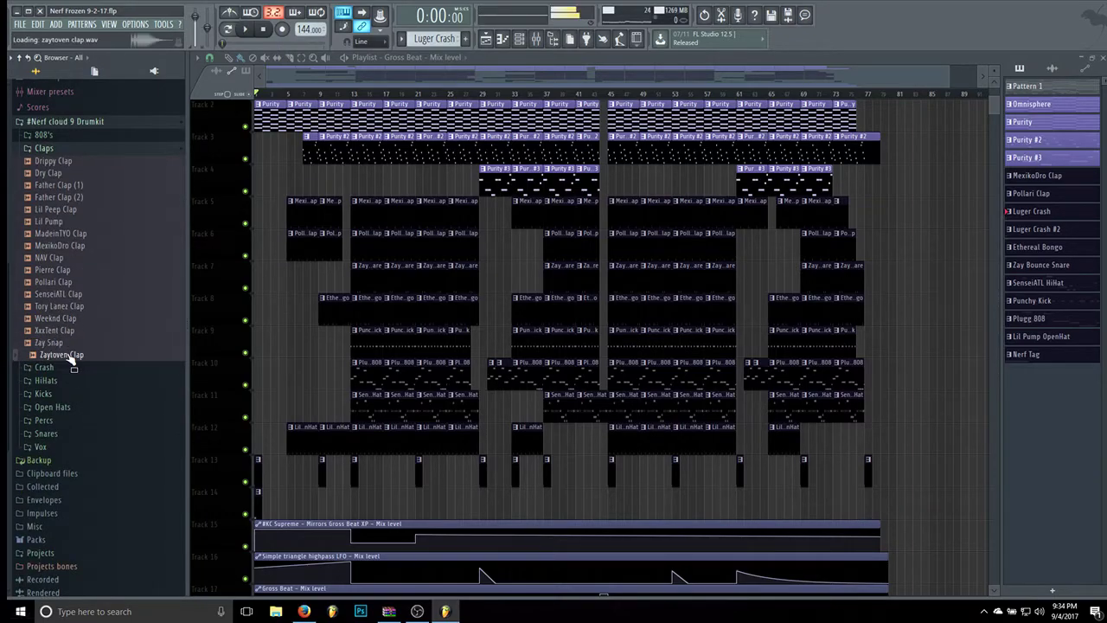
click(45, 149)
Audition the samples in the Crash folder, from Carti Crash to Zaytoven Crash, and collapse the folder.
click(69, 235)
click(68, 248)
key(Down)
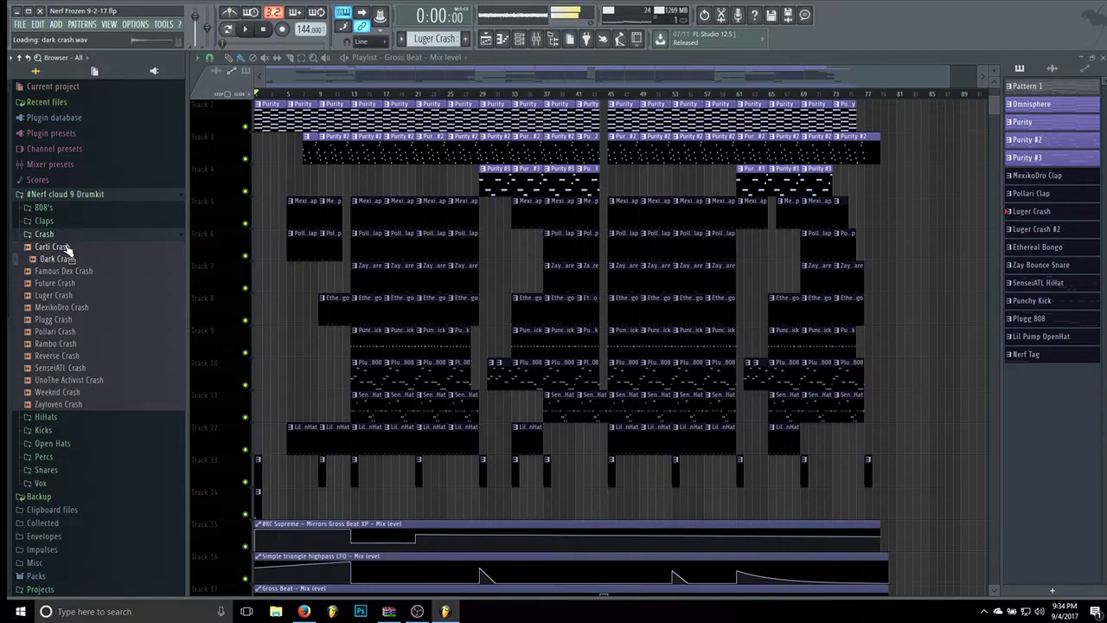
key(Down)
key(Down)
key(Down)
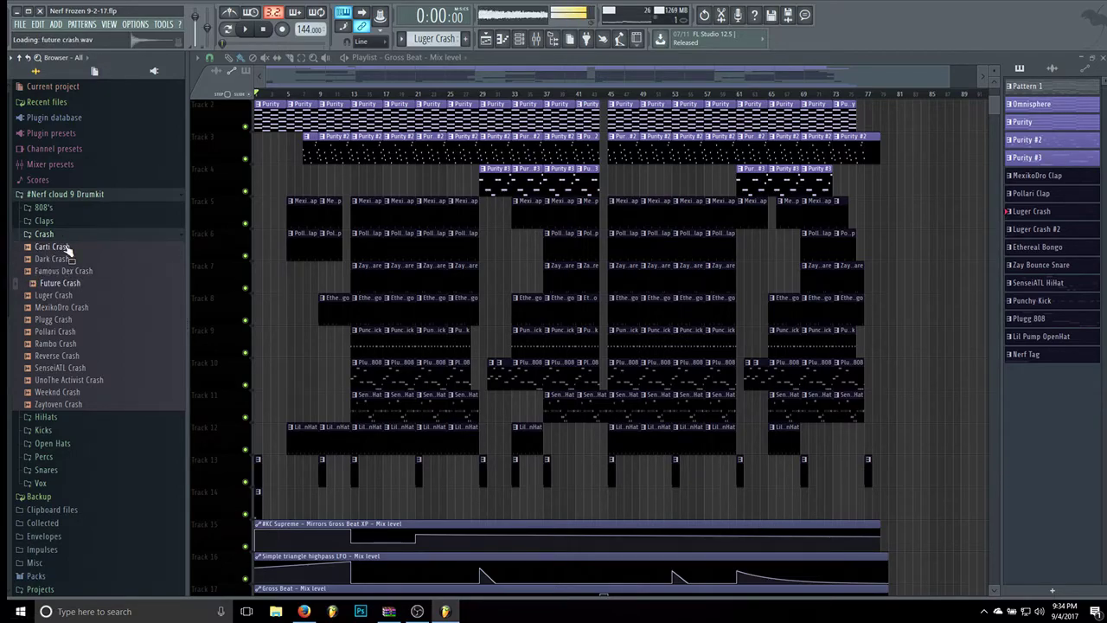
key(Down)
key(Down)
key(Down)
key(Down)
key(Down)
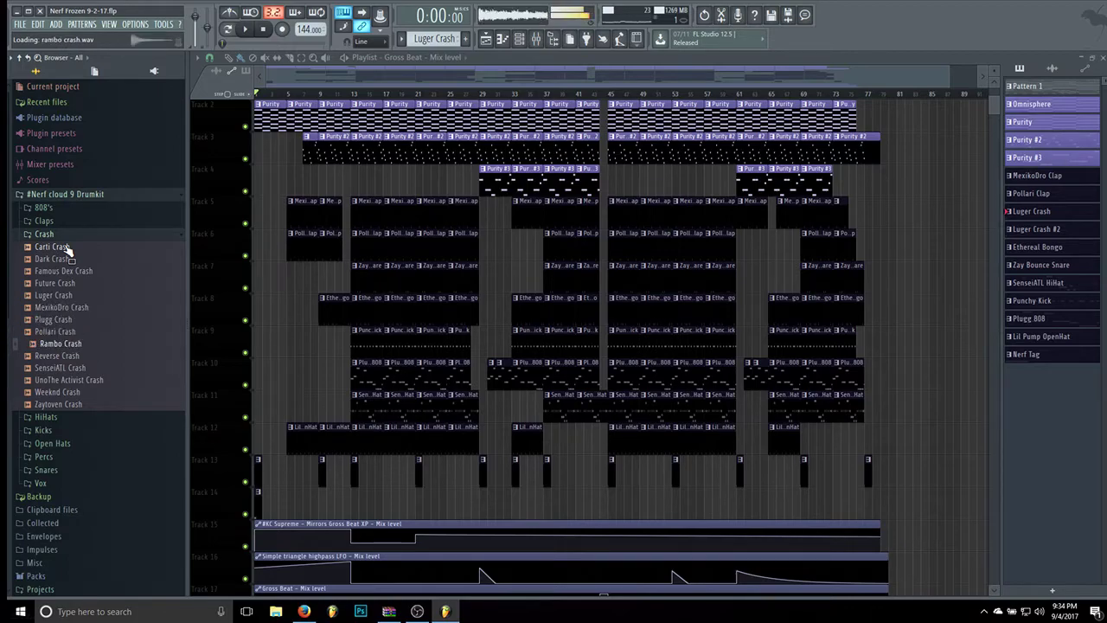
key(Down)
key(Down)
key(Down)
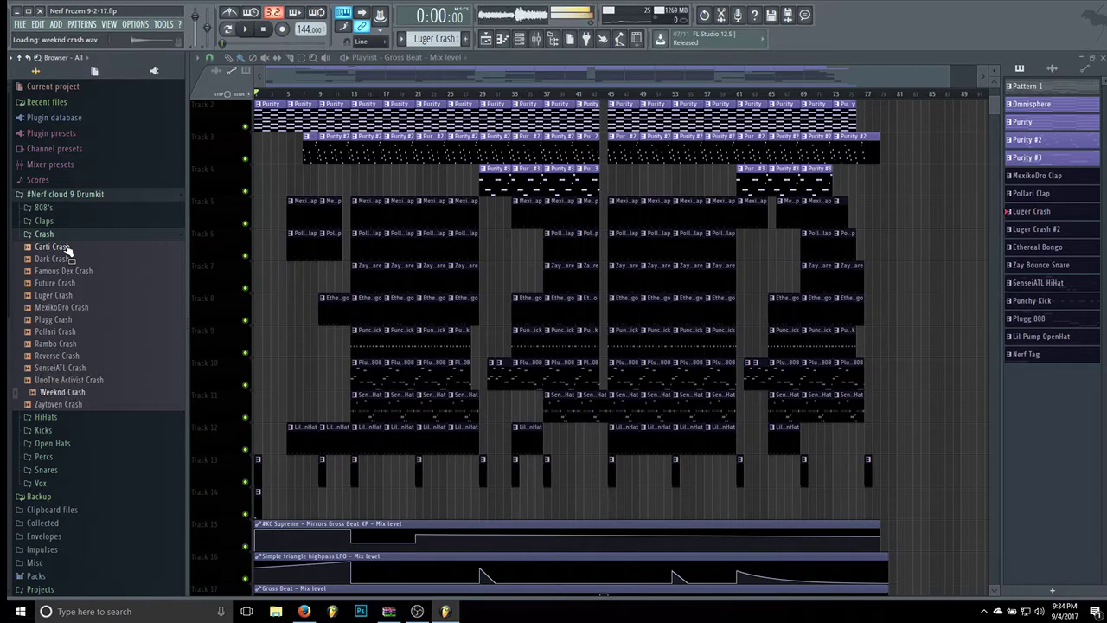
key(Down)
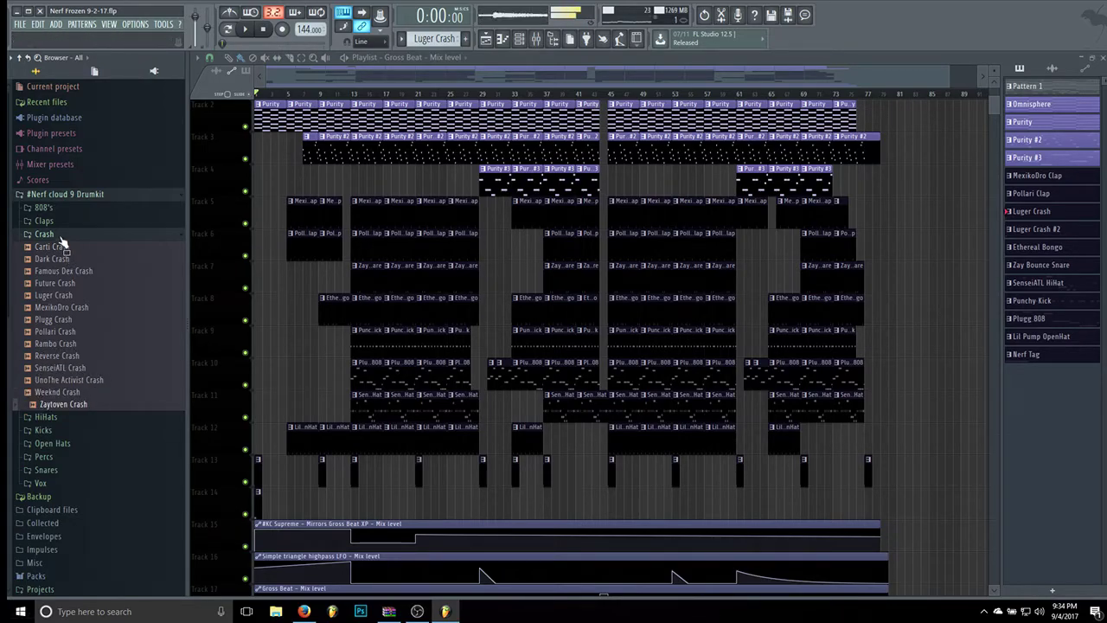
click(59, 237)
Audition the samples in the HiHats folder one by one, from Dexter HiHat to XxxTent HiHat.
click(71, 249)
key(Down)
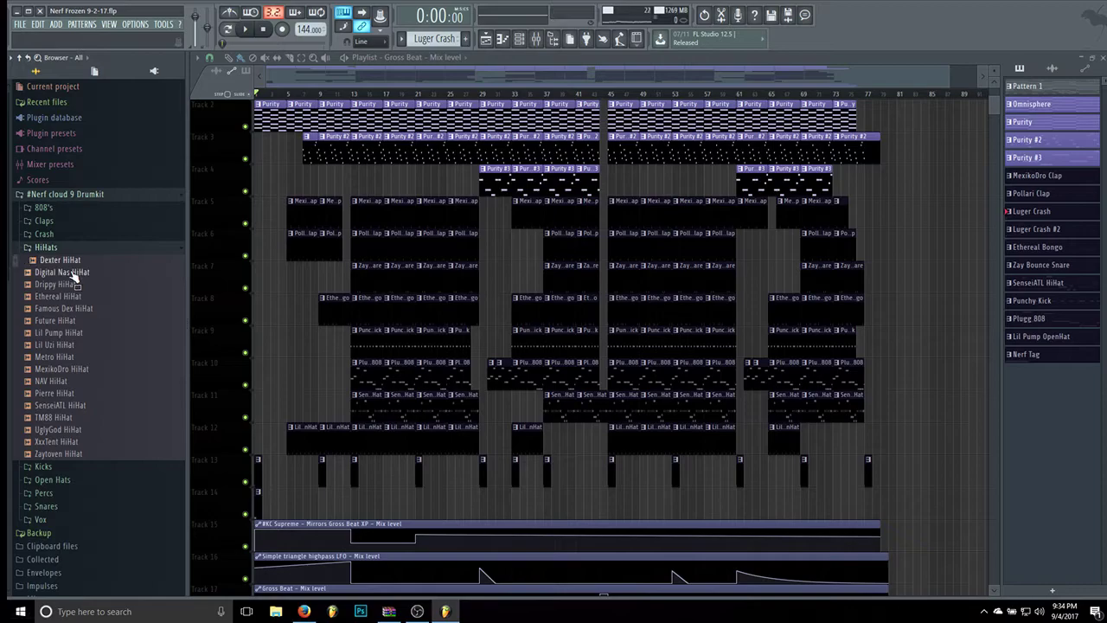
key(Down)
key(Down)
key(Down)
key(Down)
key(Down)
key(Down)
key(Down)
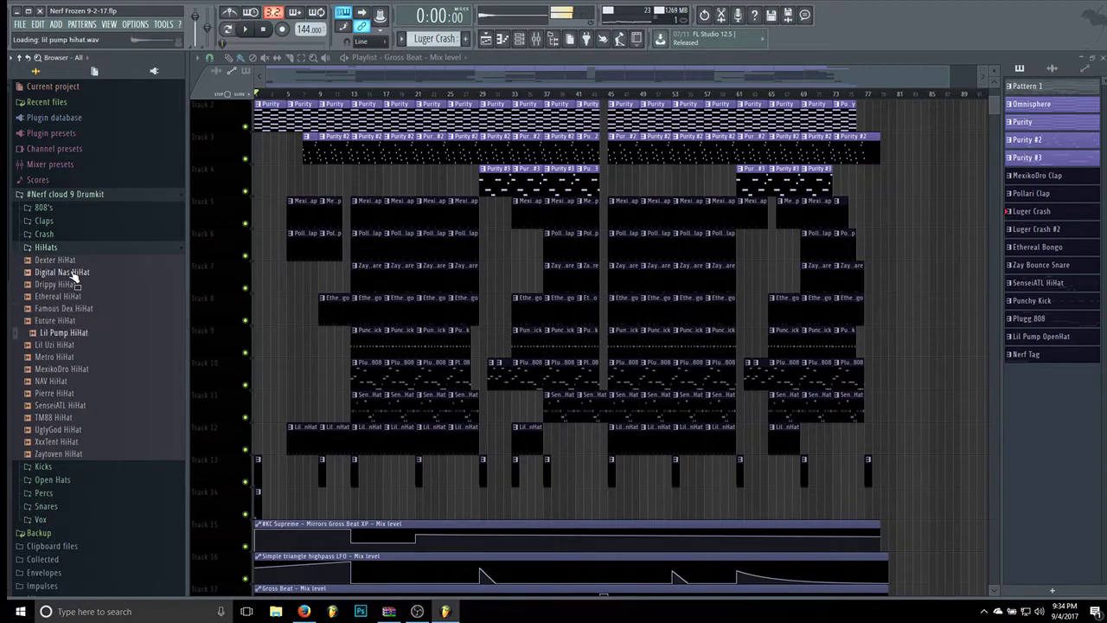
key(Down)
key(Down)
key(Down)
key(Down)
key(Down)
key(Down)
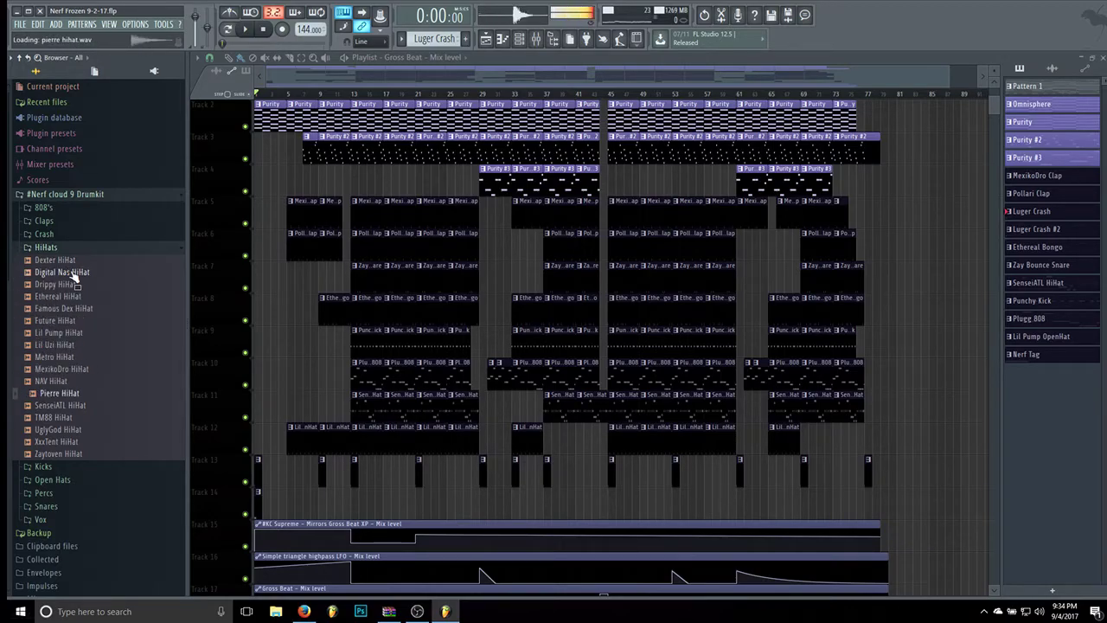
key(Down)
key(Down)
key(Down)
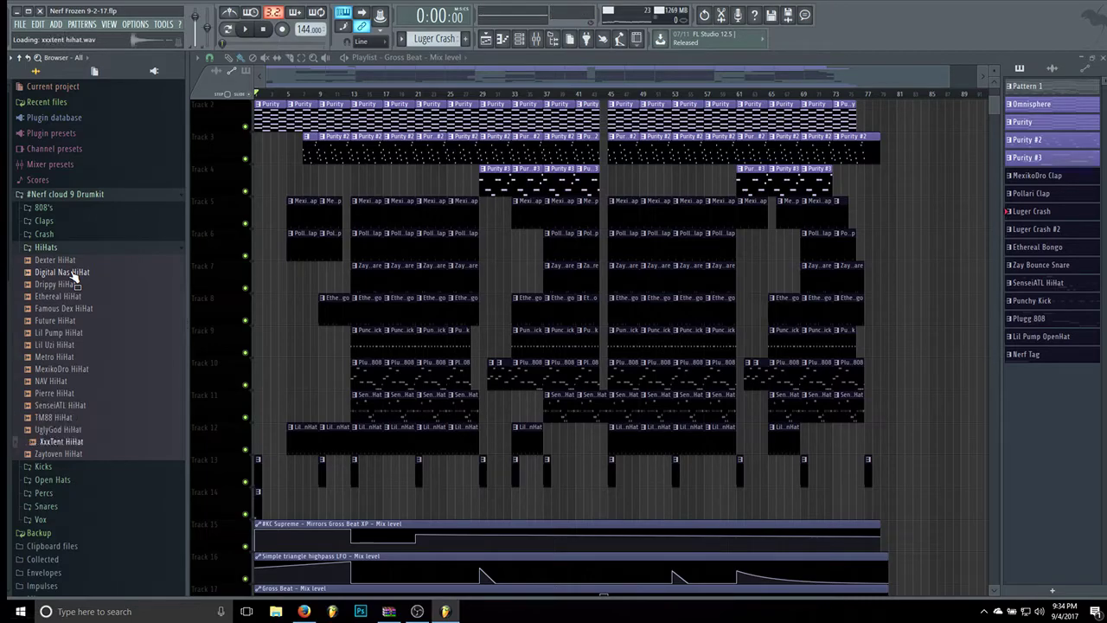
Close the HiHats folder, audition the samples in the Kicks folder from DJ Esco Kick to Zaytoven Kick, and collapse it.
key(Left)
key(Down)
key(Right)
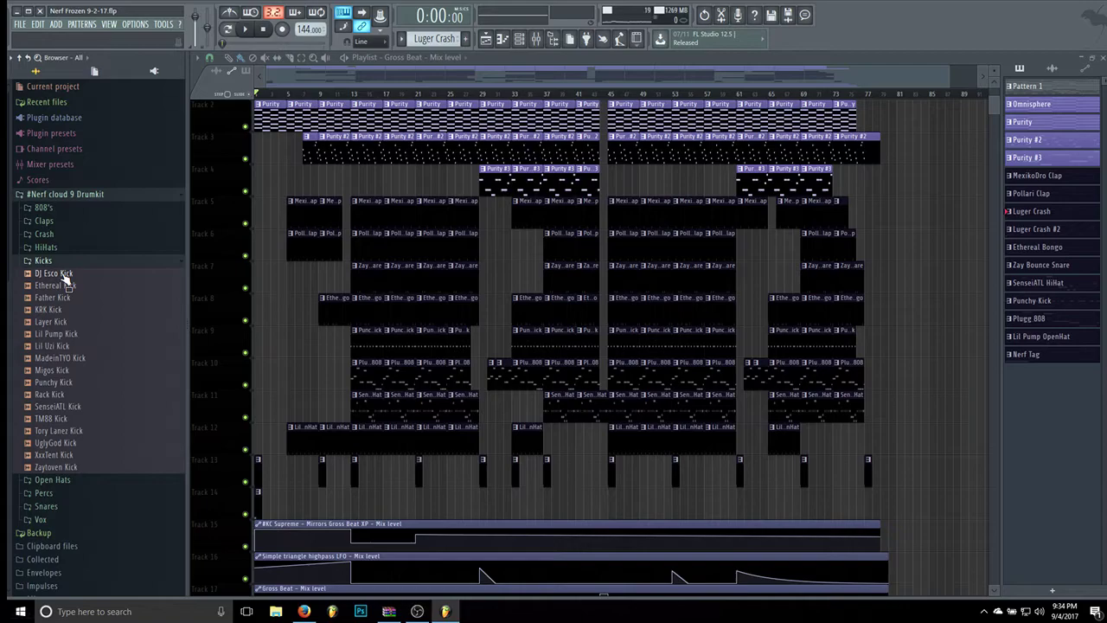
key(Down)
key(Down)
key(Down)
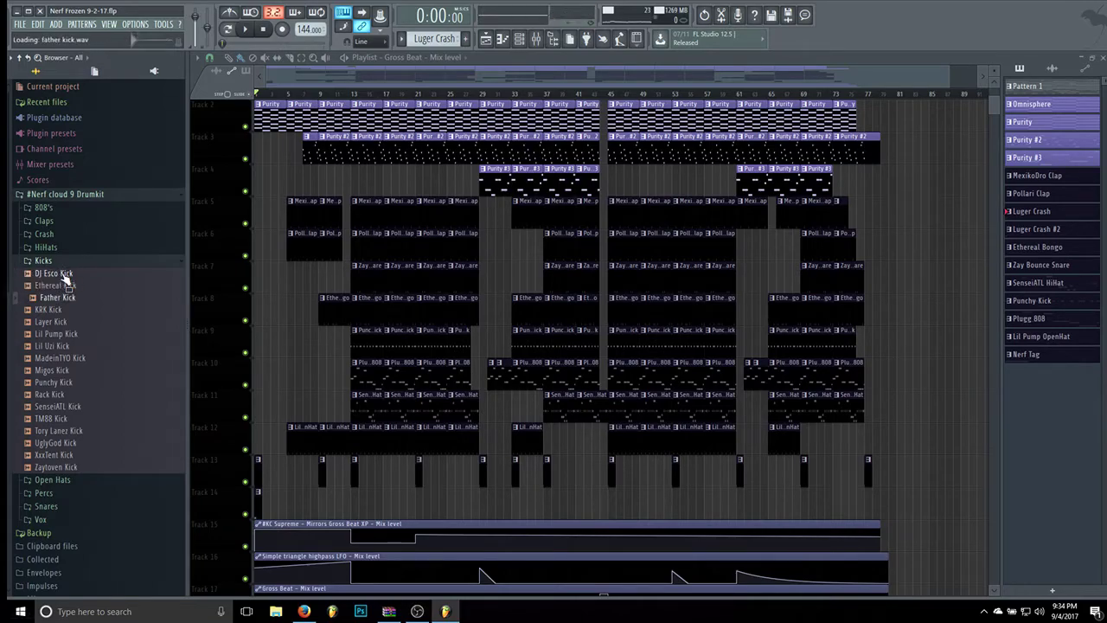
key(Down)
key(Down)
key(Down)
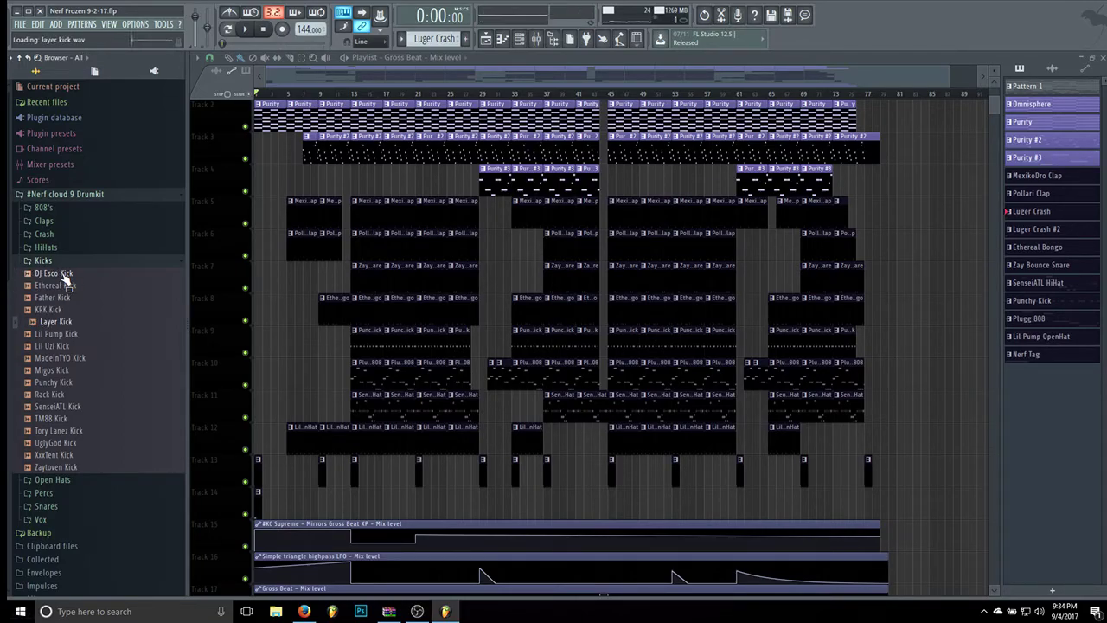
key(Down)
key(Down)
key(Down)
key(Down)
key(Down)
key(Down)
key(Down)
key(Down)
key(Down)
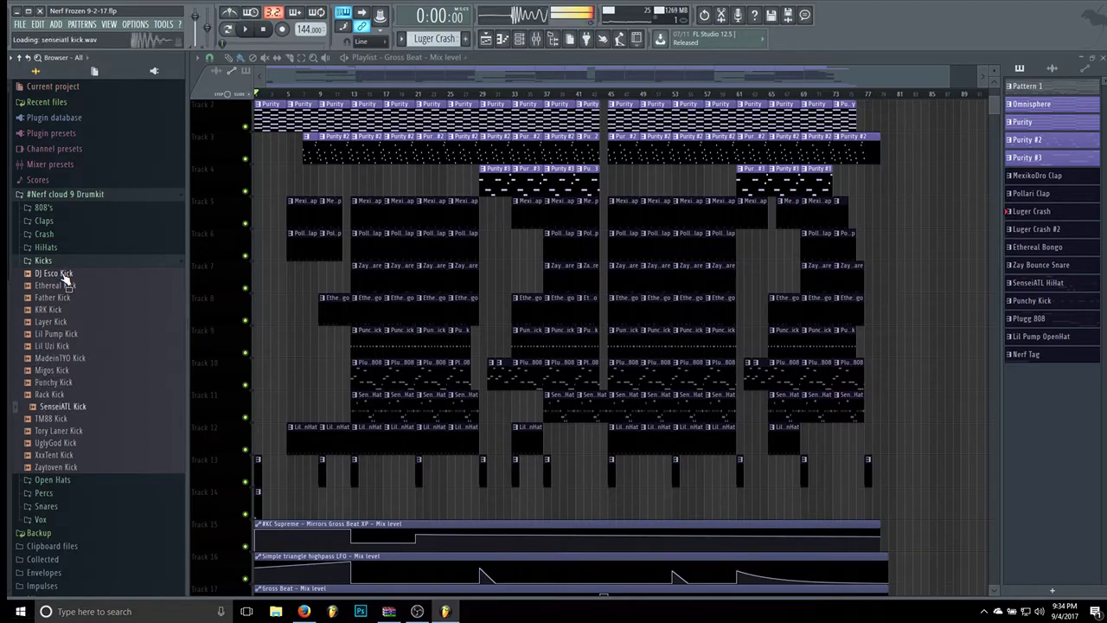
key(Down)
key(Down)
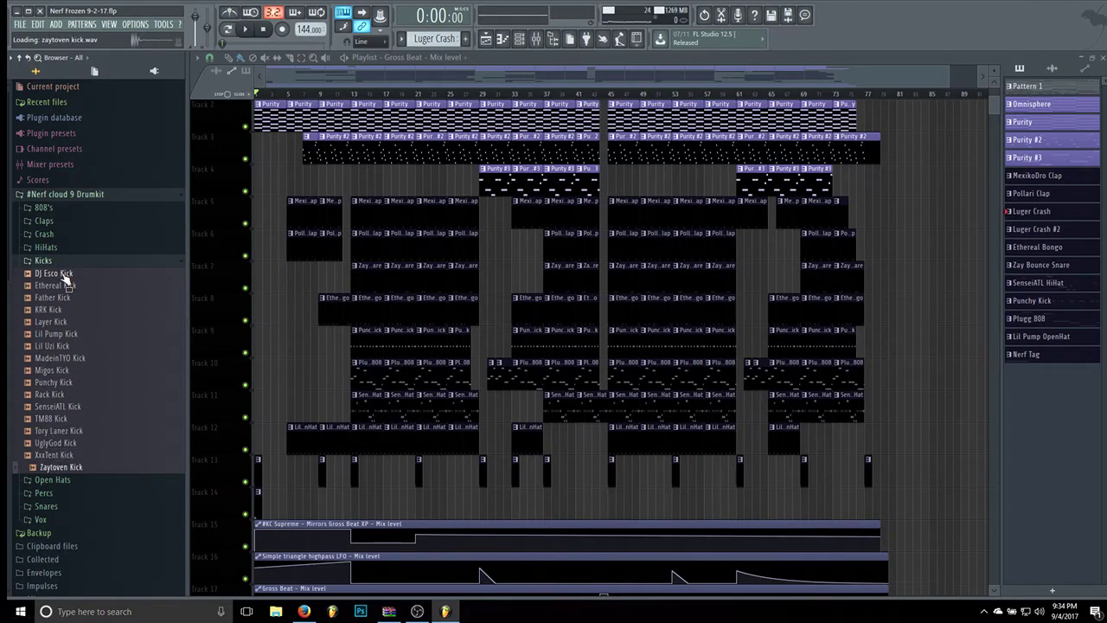
key(Up)
key(Up)
key(Up)
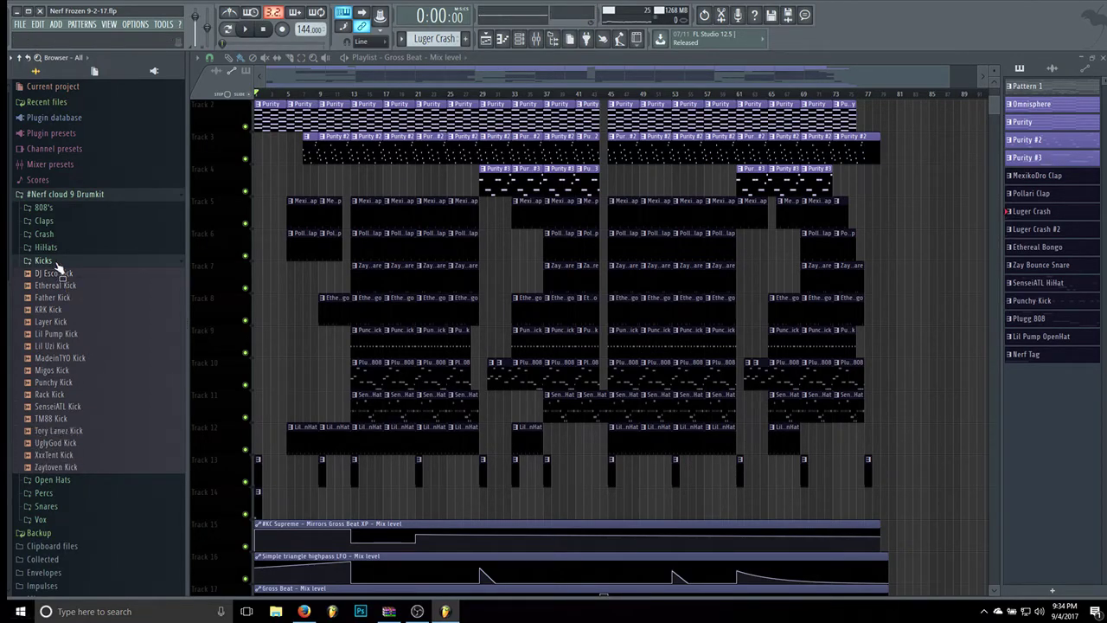
click(53, 262)
Audition the samples in the Open Hats folder, from Dexter OpenHat to SenseiATL OpenHat, and collapse the folder.
click(59, 274)
click(61, 288)
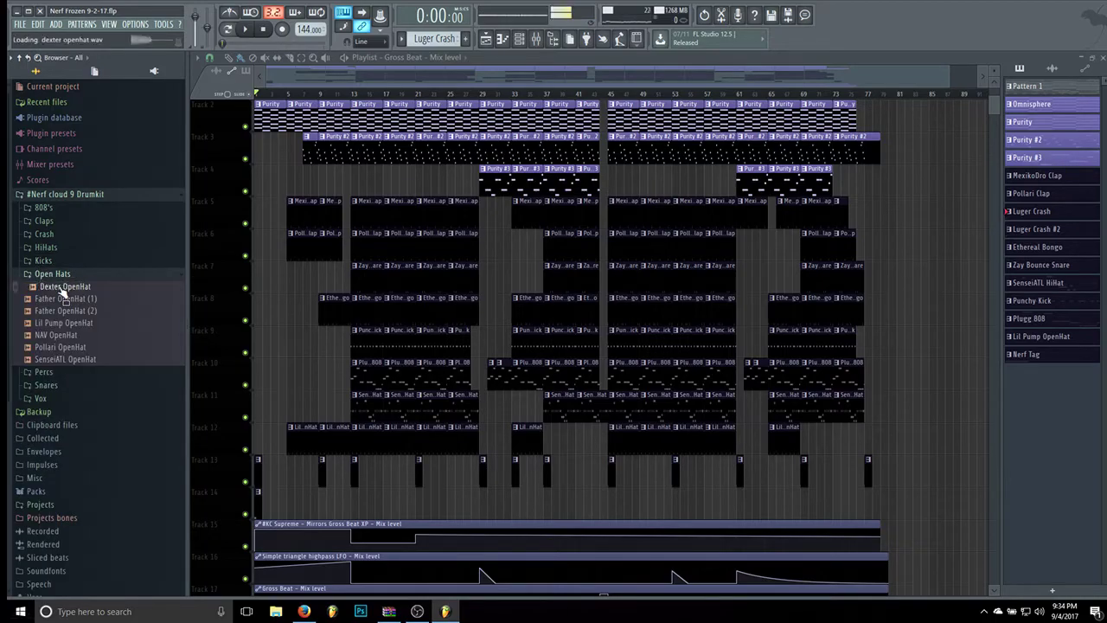
key(Down)
key(Down)
key(Down)
key(Down)
key(Down)
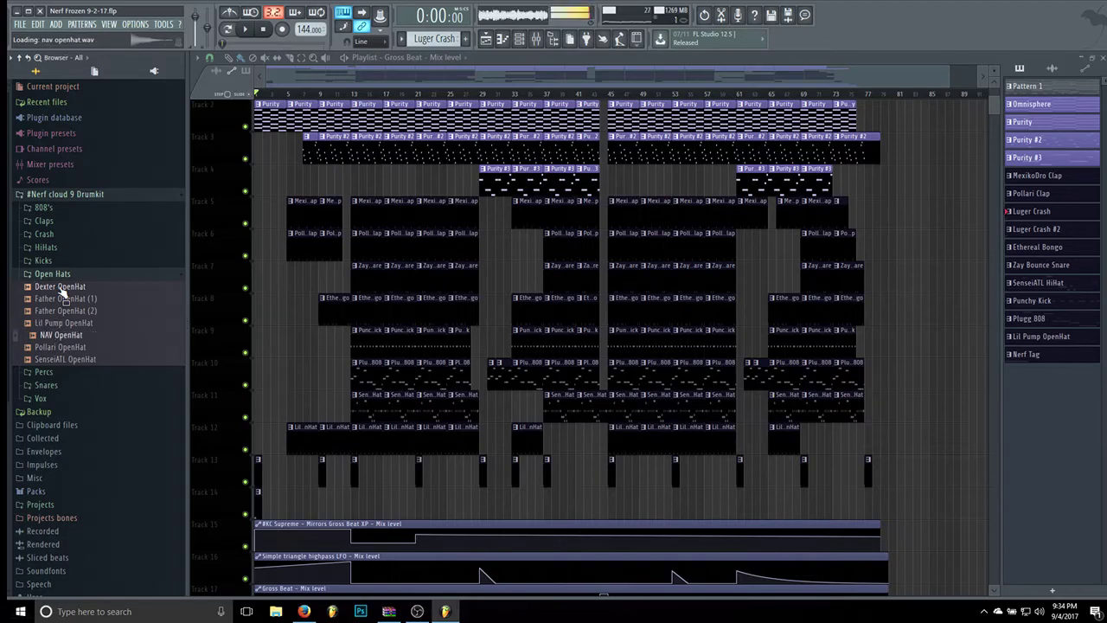
key(Down)
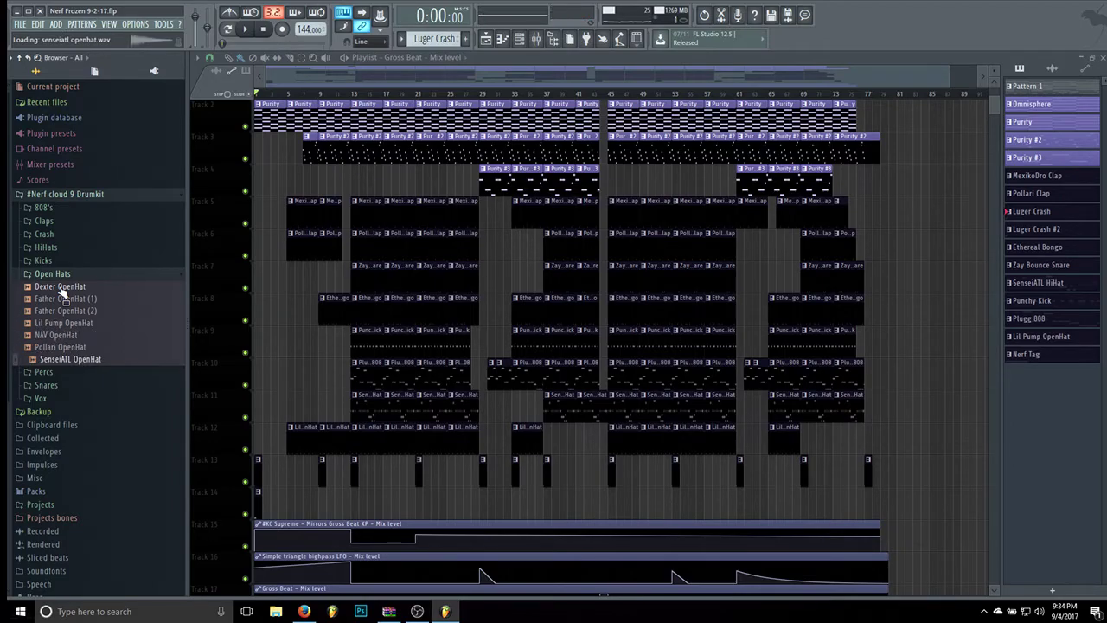
click(64, 276)
Audition the samples in the Percs folder one by one, from Bando Stick to Zay Perc, and collapse the folder.
click(60, 289)
click(56, 304)
key(Down)
key(Down)
key(Down)
key(Down)
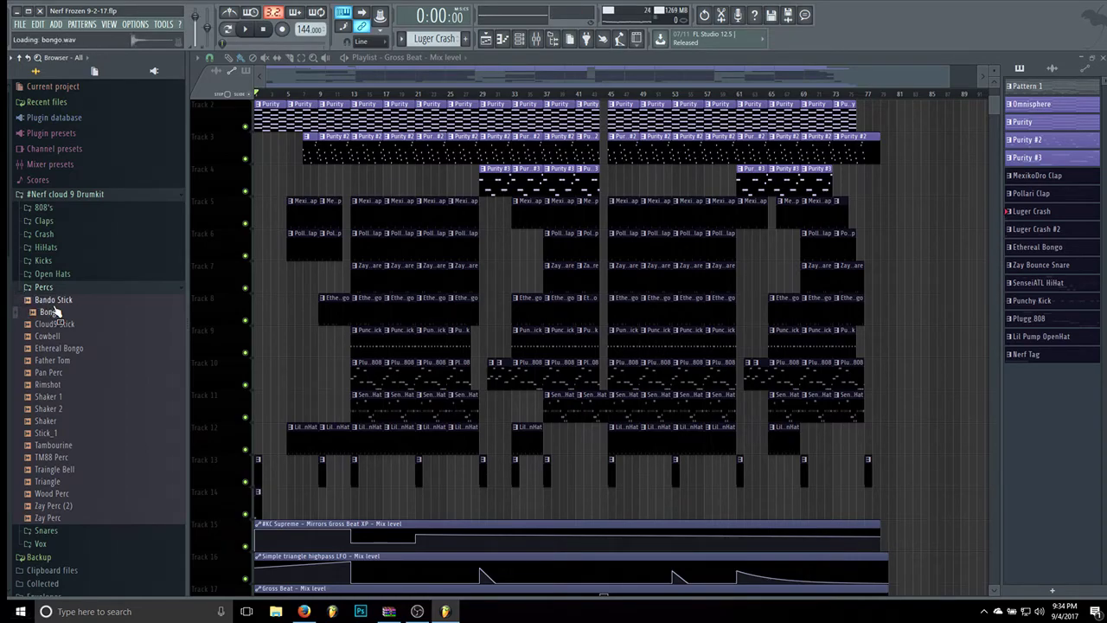
key(Down)
key(Down)
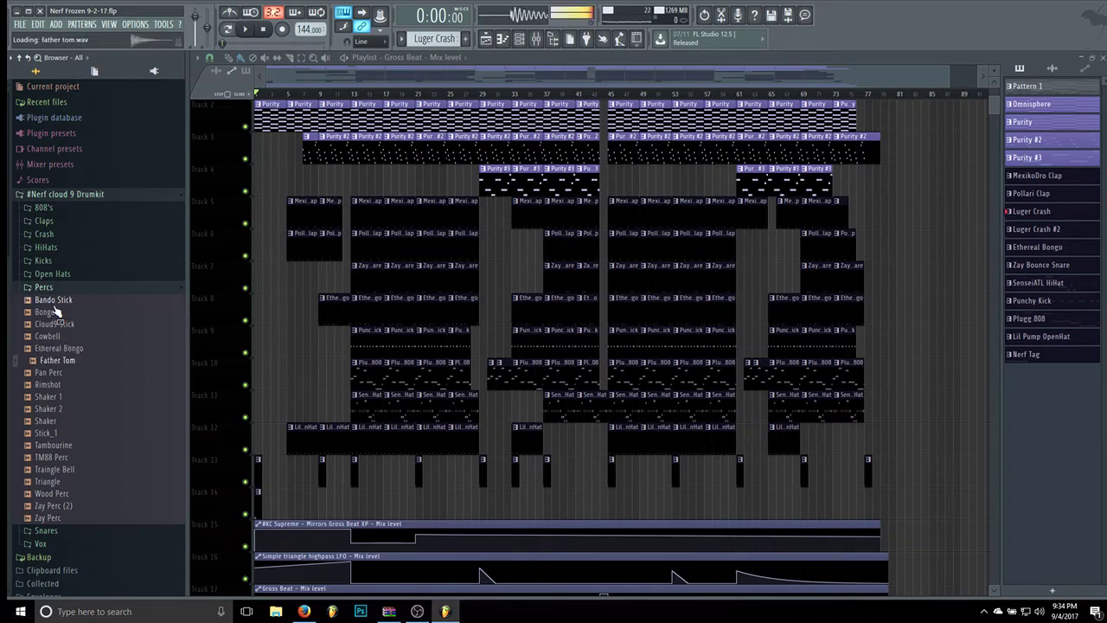
key(Down)
key(Down)
key(Down)
key(Down)
key(Down)
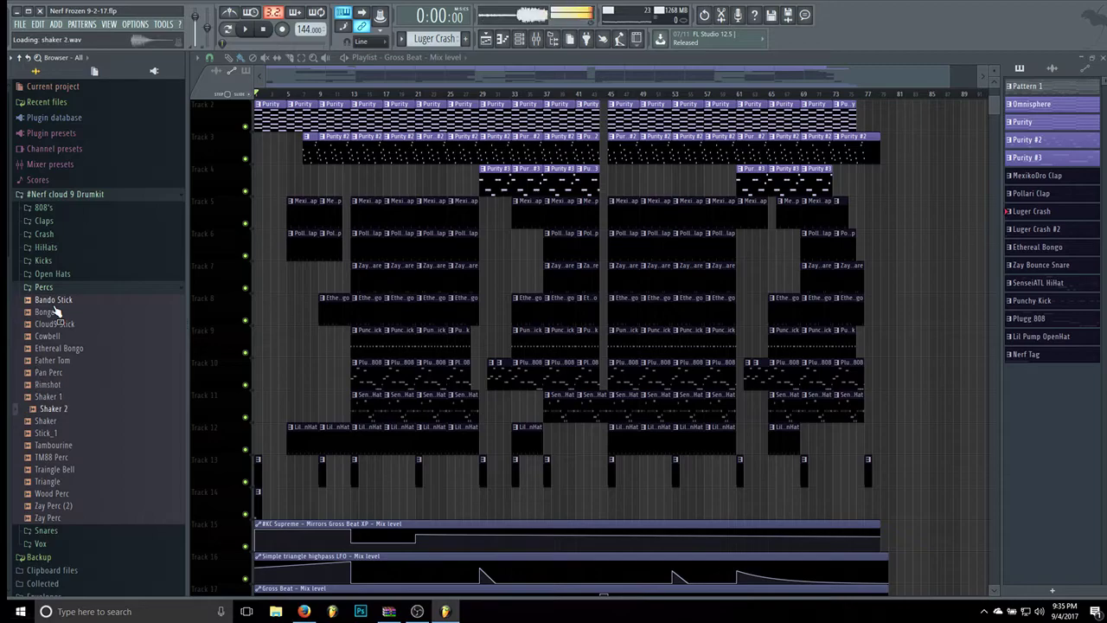
key(Down)
key(Down)
key(Down)
key(Down)
key(Down)
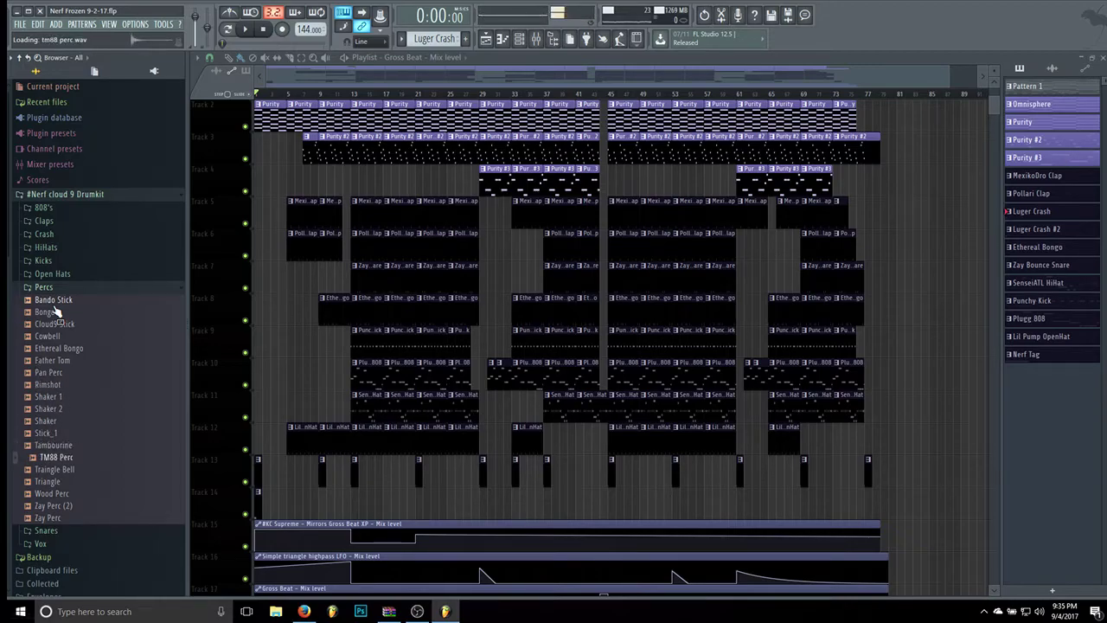
key(Down)
key(Down)
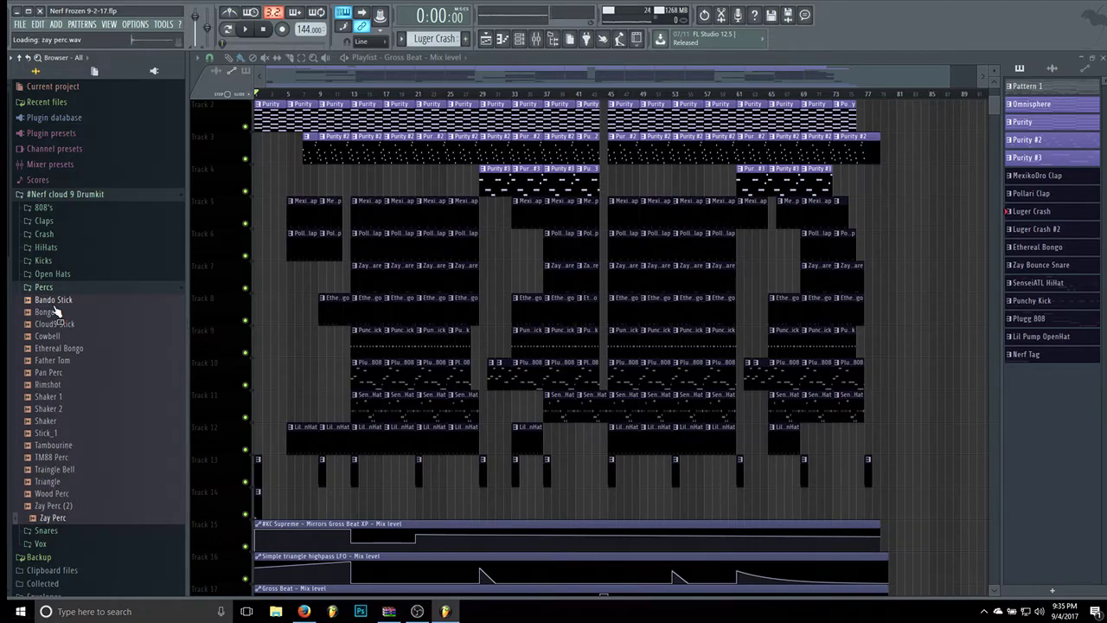
click(43, 286)
Audition the samples in the Snares folder one by one, from Drake Snare (1) to Zaytoven Snare, and collapse the folder.
click(43, 299)
click(64, 320)
key(Up)
key(Down)
key(Down)
key(Down)
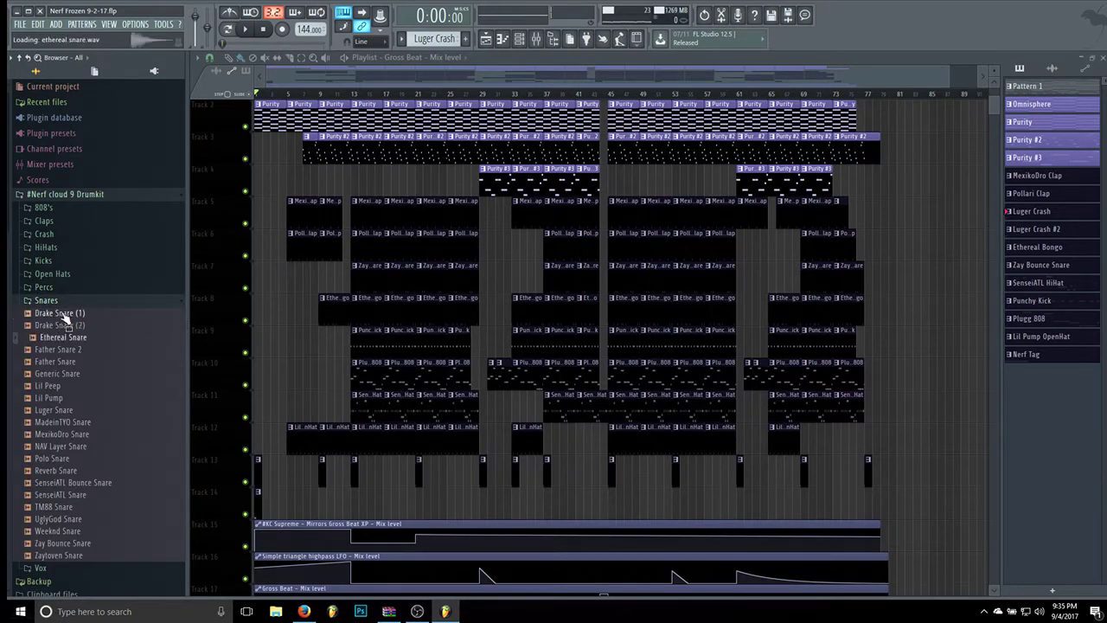
key(Down)
key(Down)
key(Down)
key(Down)
key(Down)
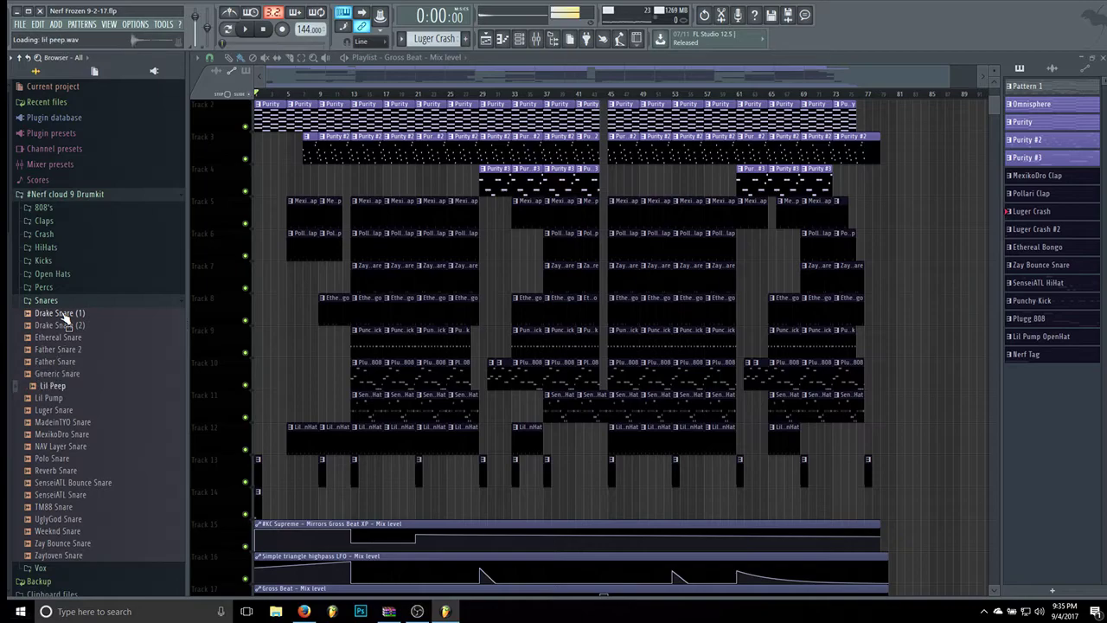
key(Down)
key(Down)
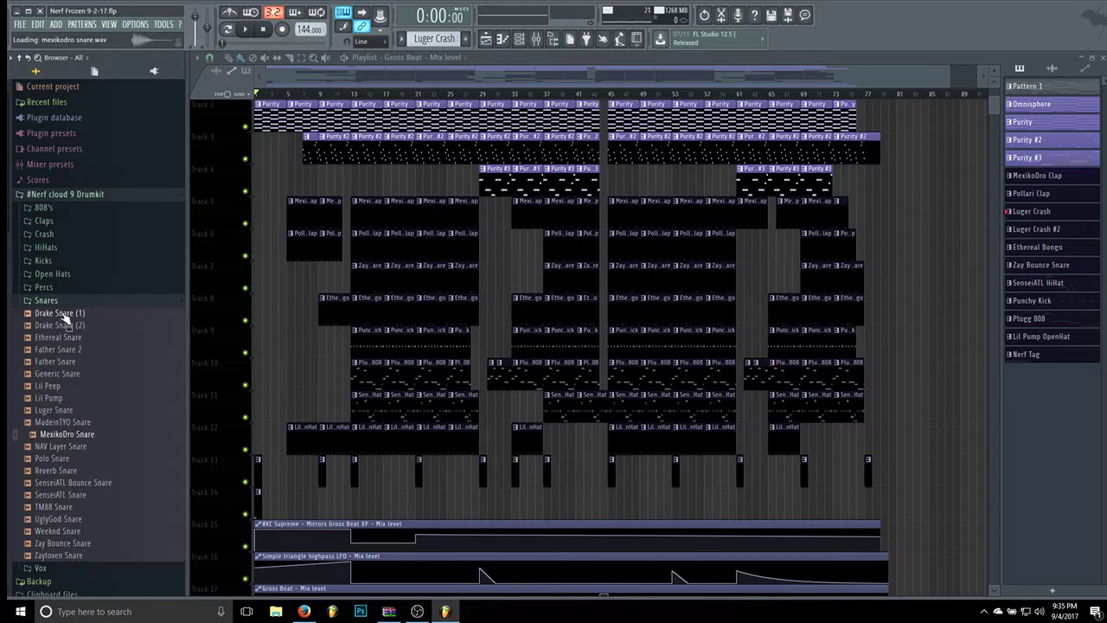
key(Down)
key(Down)
key(Down)
key(Down)
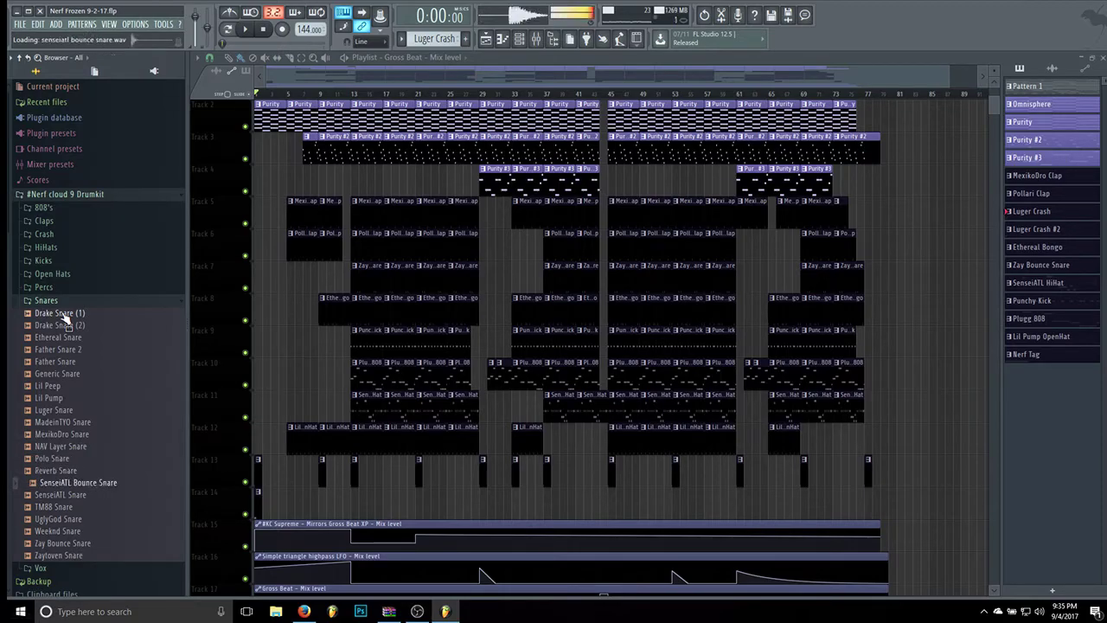
key(Down)
key(Down)
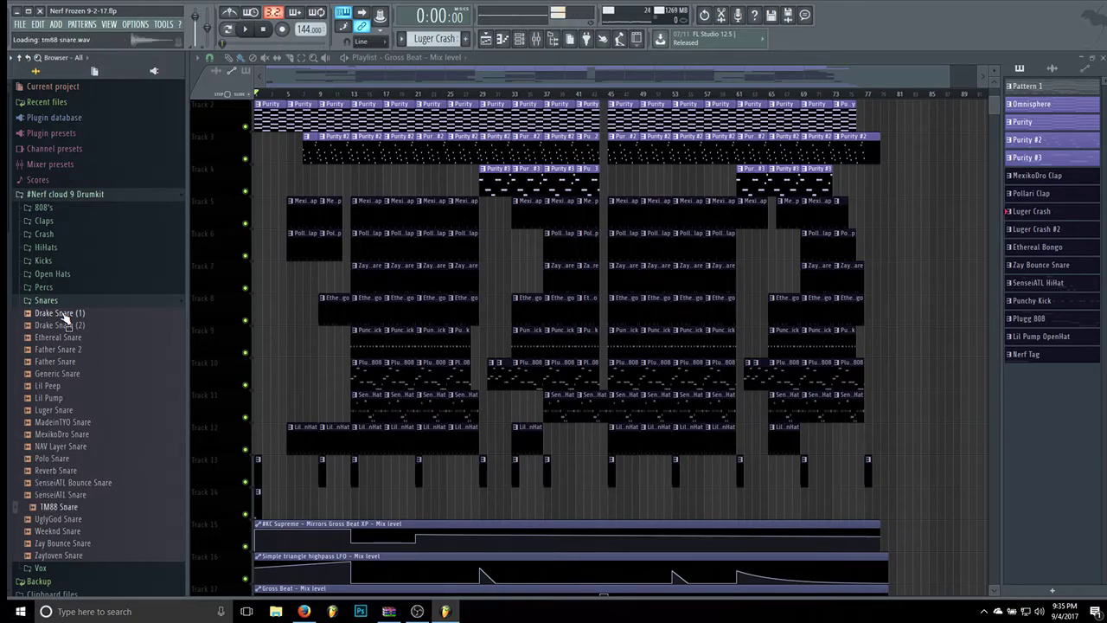
key(Down)
key(Down)
key(Down)
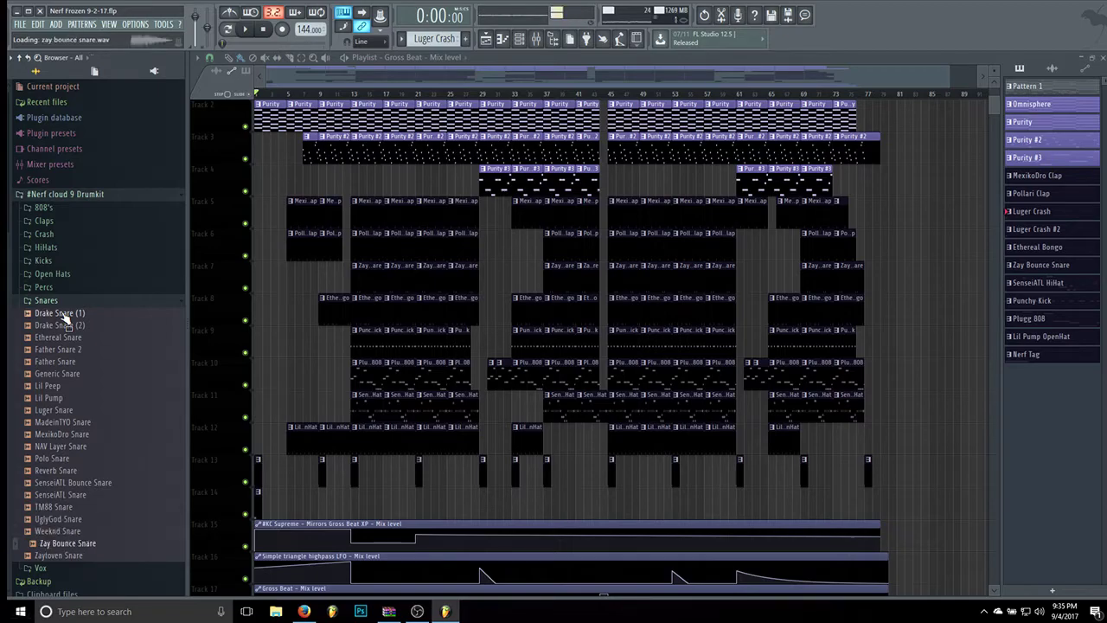
key(Down)
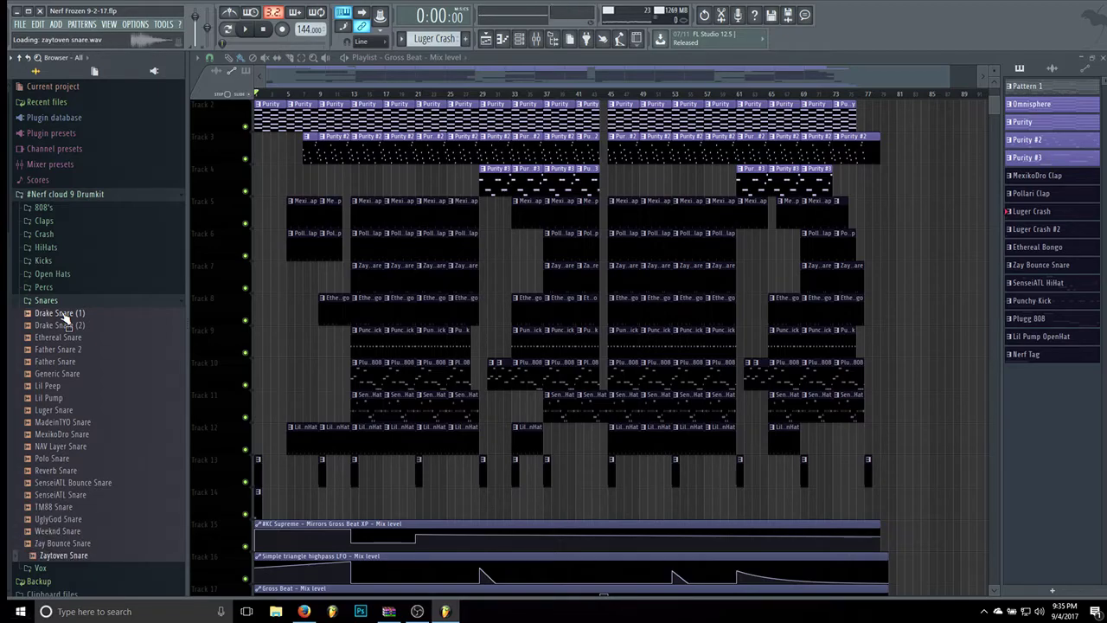
click(61, 300)
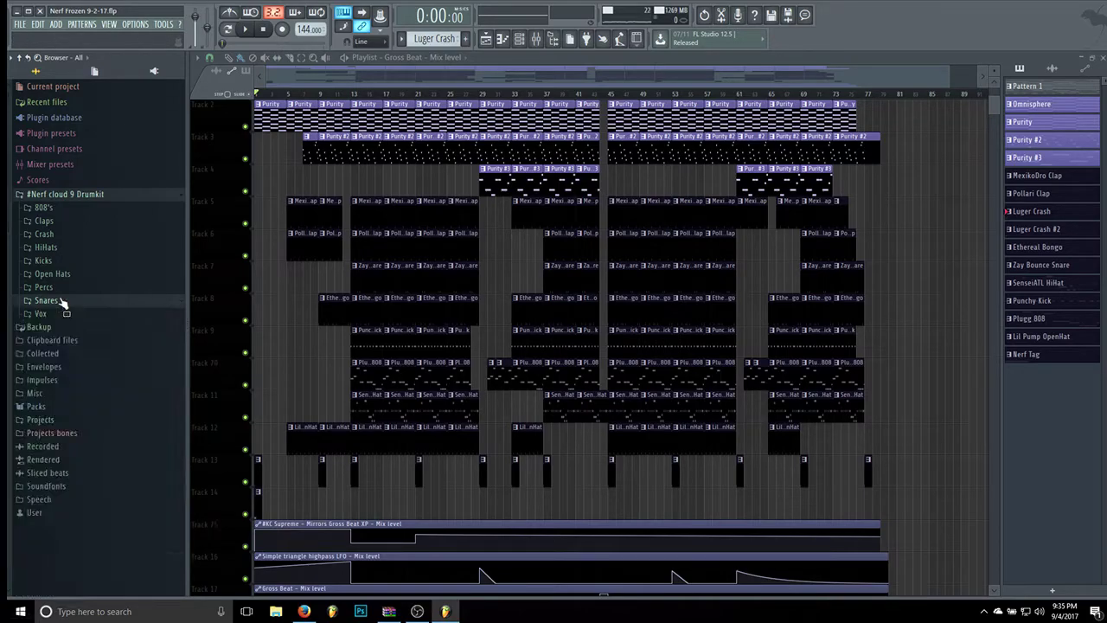
Audition both samples in the Vox folder, ending with Zay Signature, and collapse the folder.
click(60, 314)
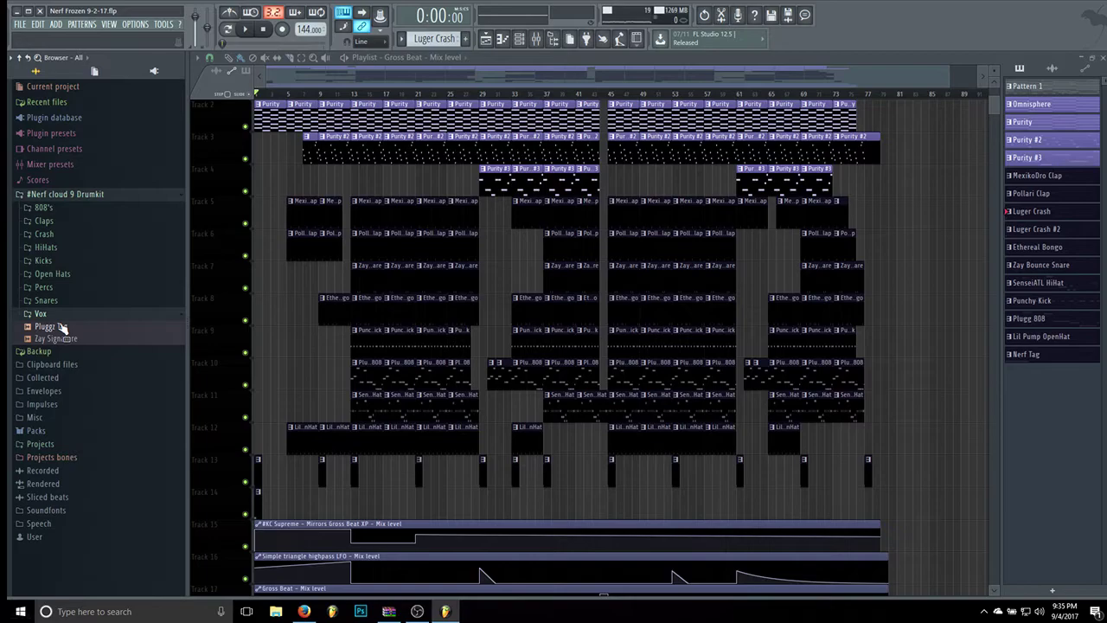
click(61, 326)
key(Down)
click(45, 316)
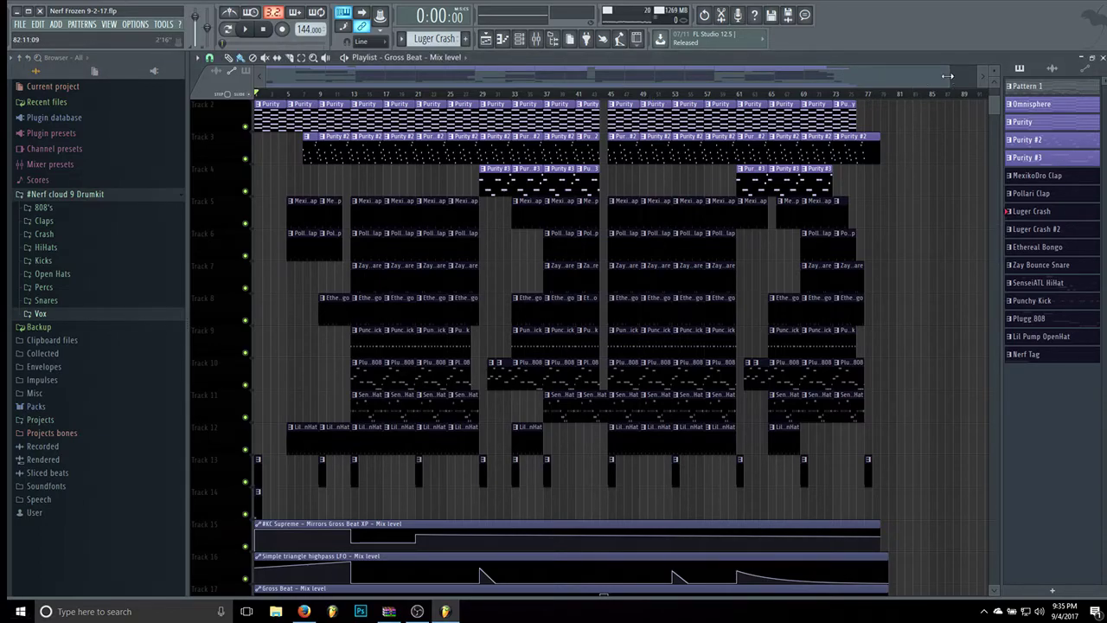
Review the finished beat's playlist arrangement and play the song from the beginning.
drag(908, 77, 883, 78)
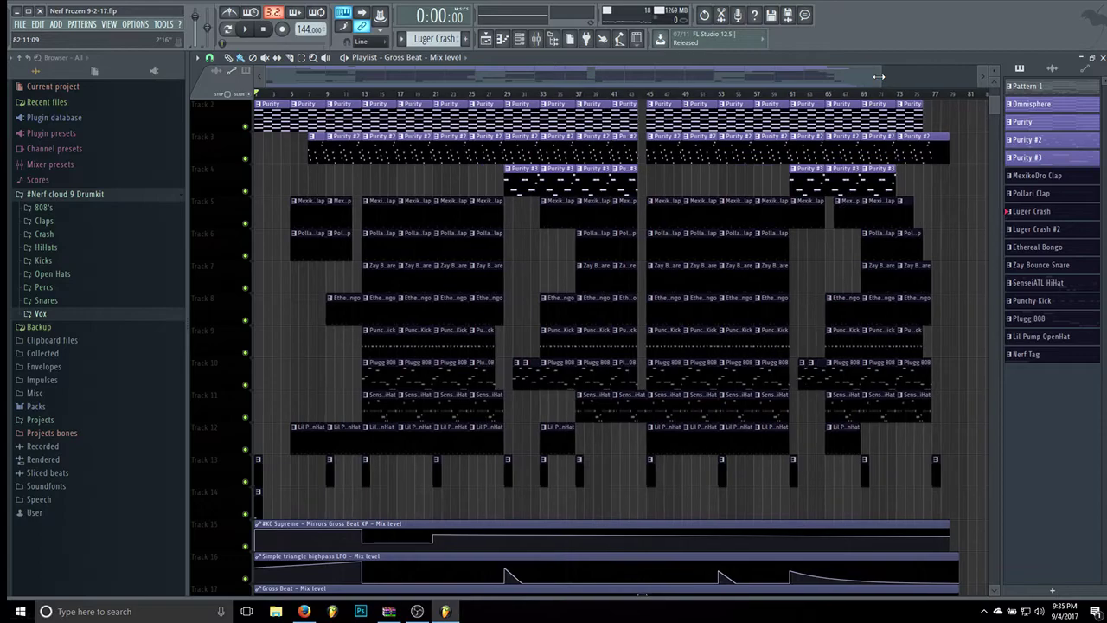
scroll(881, 229, down, 2)
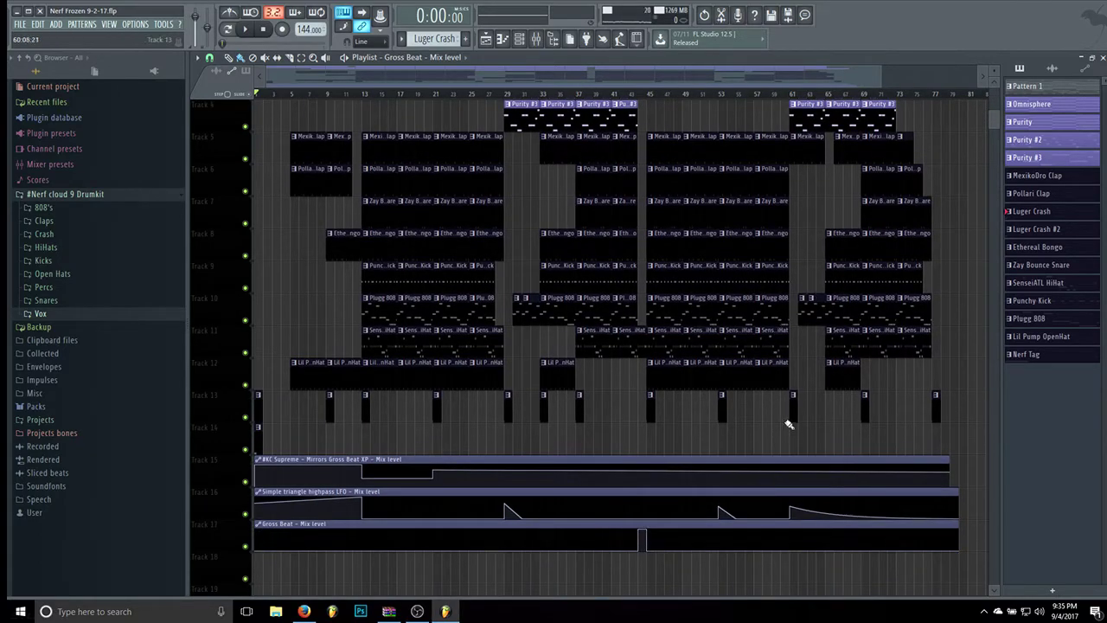
scroll(789, 423, up, 3)
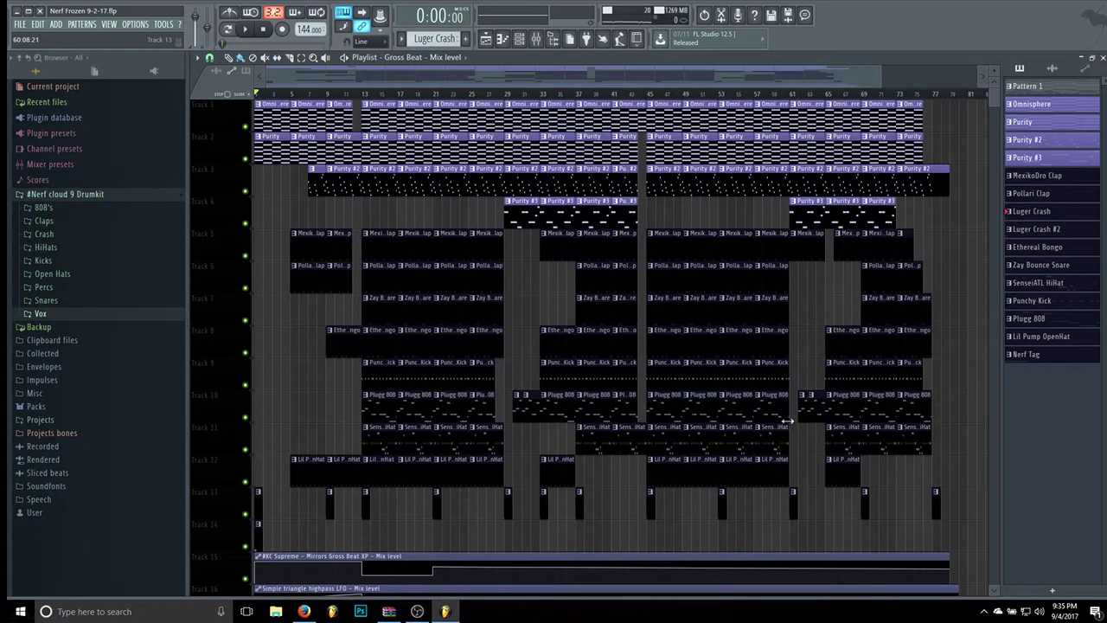
scroll(789, 424, down, 2)
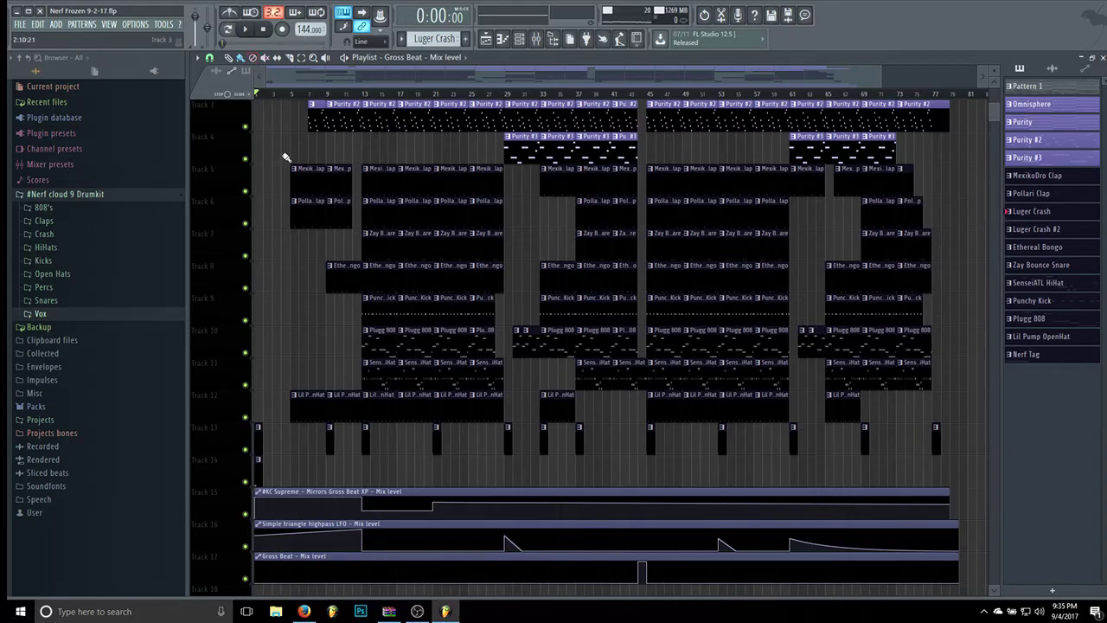
click(246, 37)
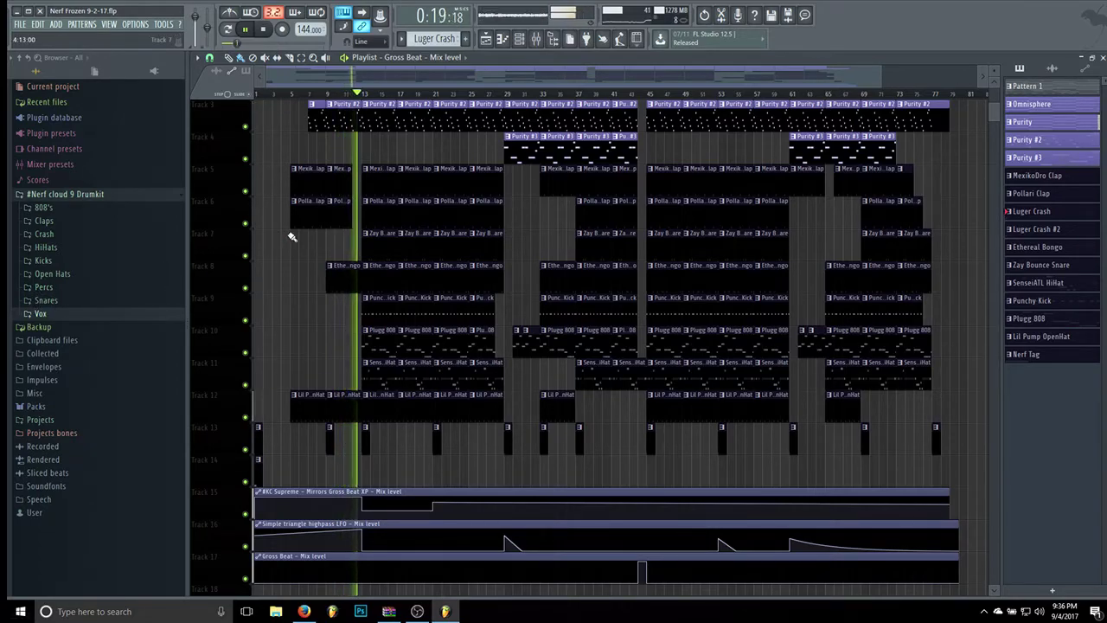
scroll(609, 277, up, 2)
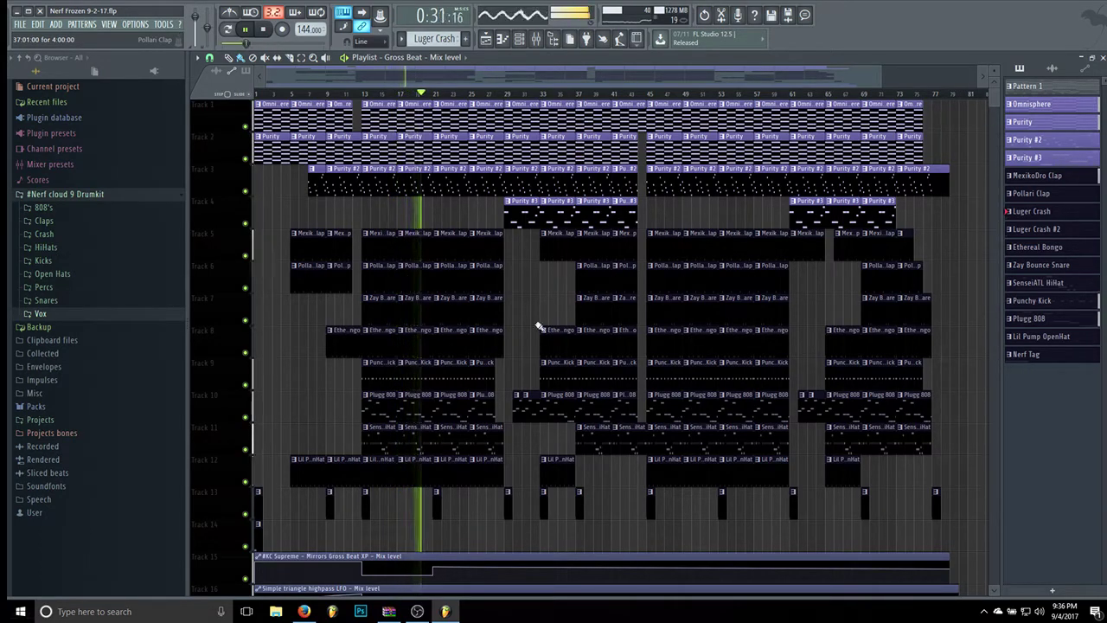
Add Nerf Tag clips to Track 14 at bars 21, 29, 37 and 45 during playback, removing a trial clip placed at bar 13.
click(435, 526)
click(499, 528)
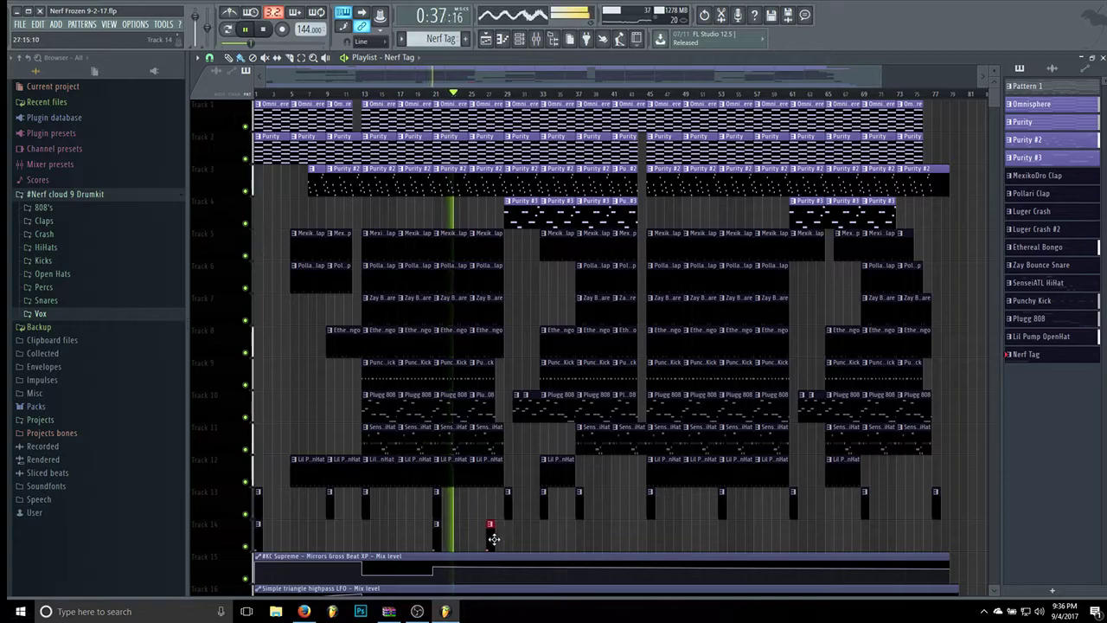
drag(500, 528, 508, 529)
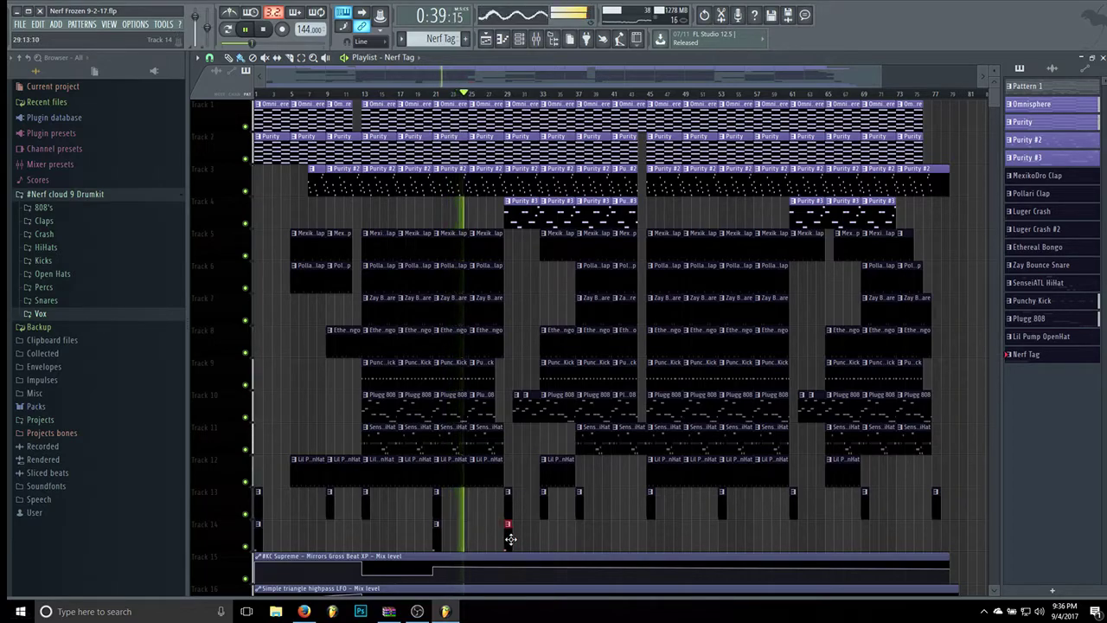
click(364, 541)
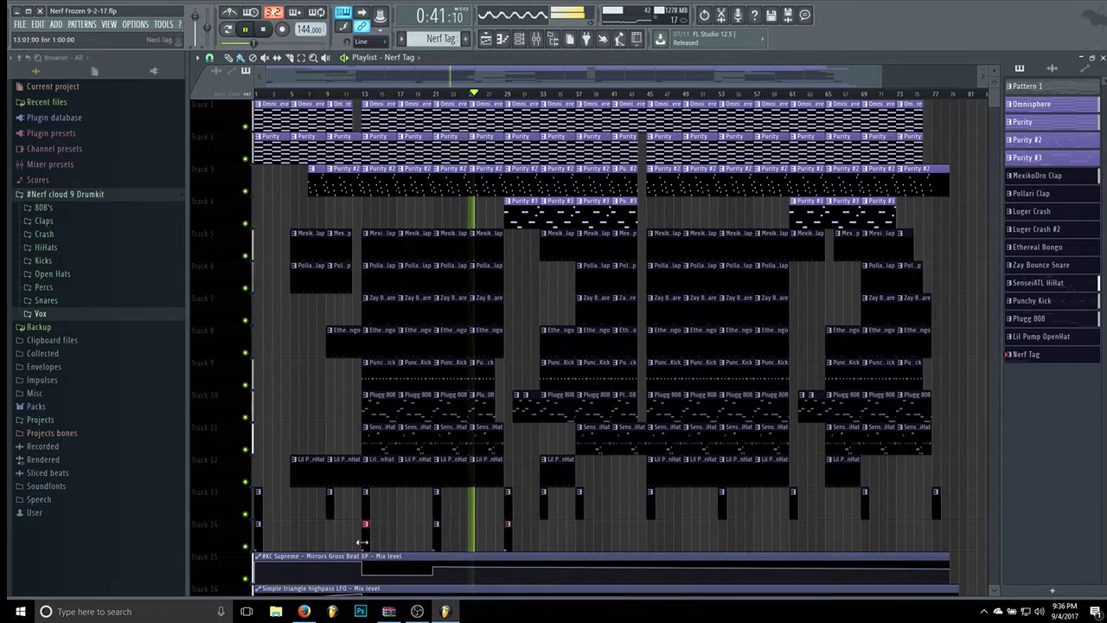
right_click(364, 529)
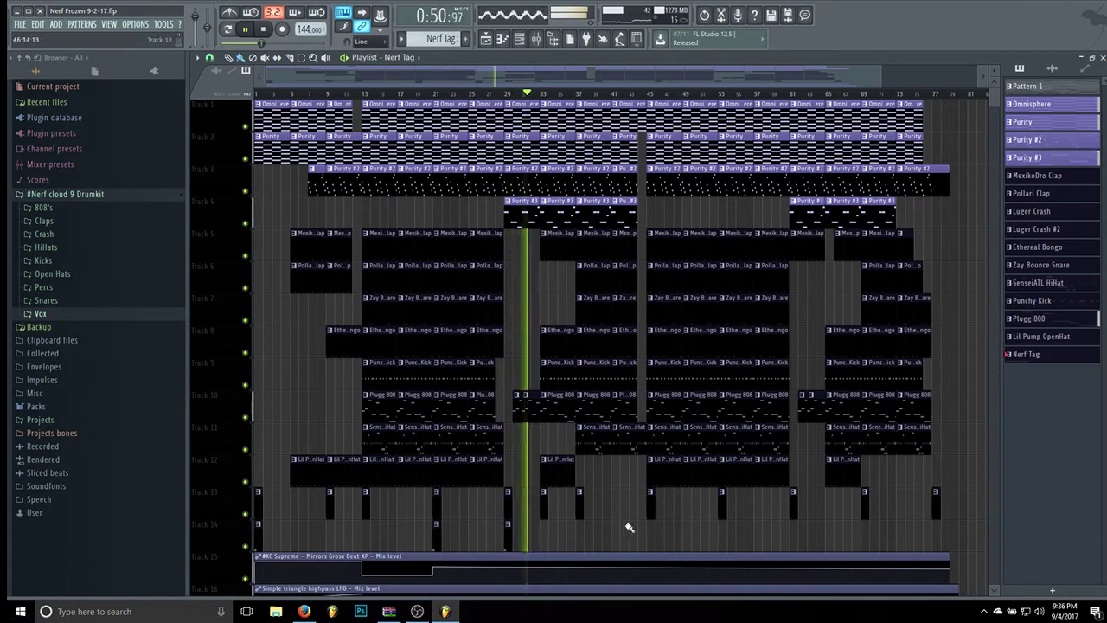
click(579, 524)
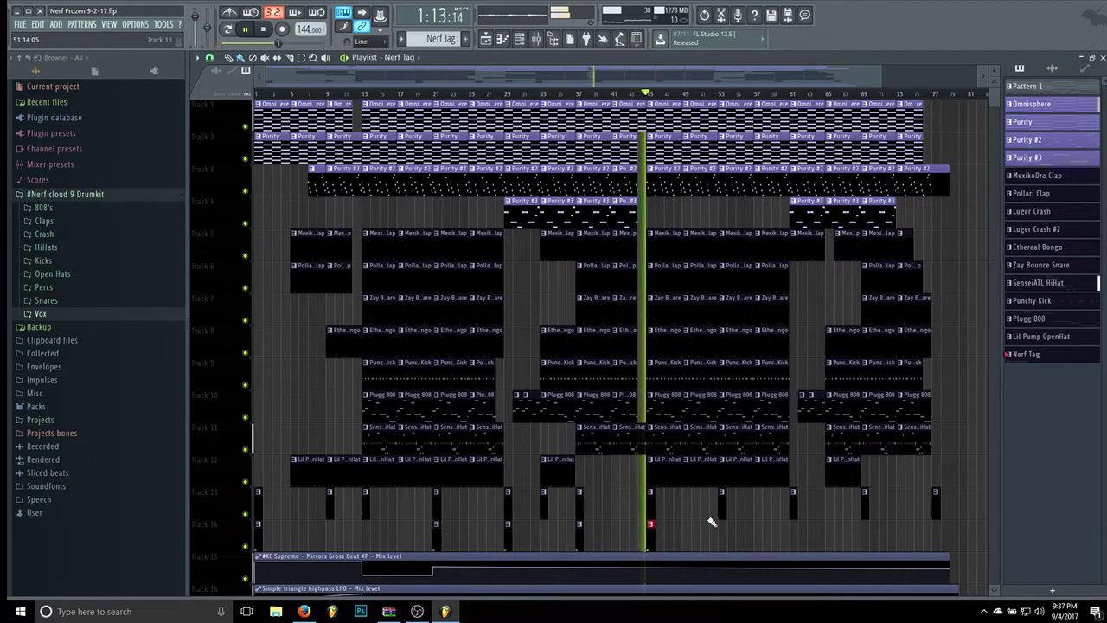
Add Nerf Tag clips to Track 14 at bars 53 and 61 while the song plays.
scroll(848, 511, down, 4)
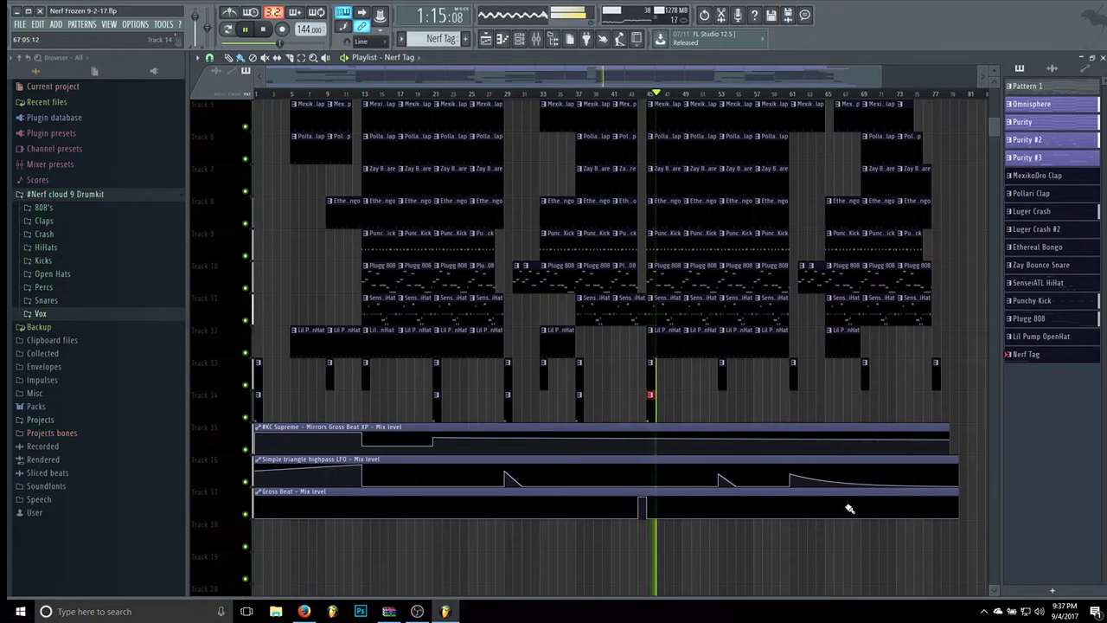
scroll(850, 509, up, 4)
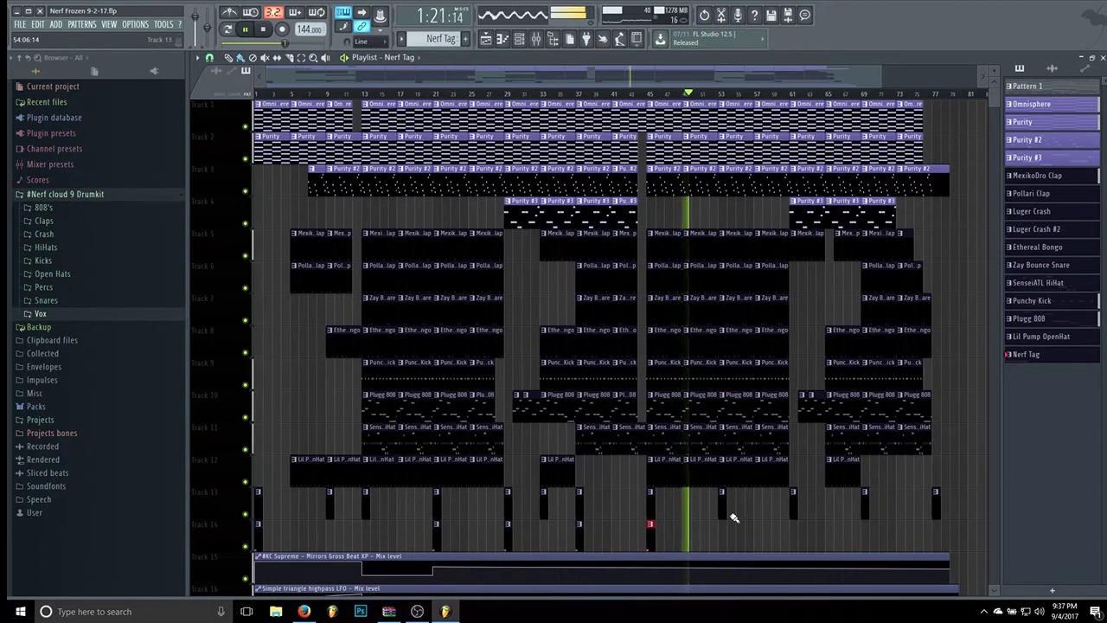
click(719, 540)
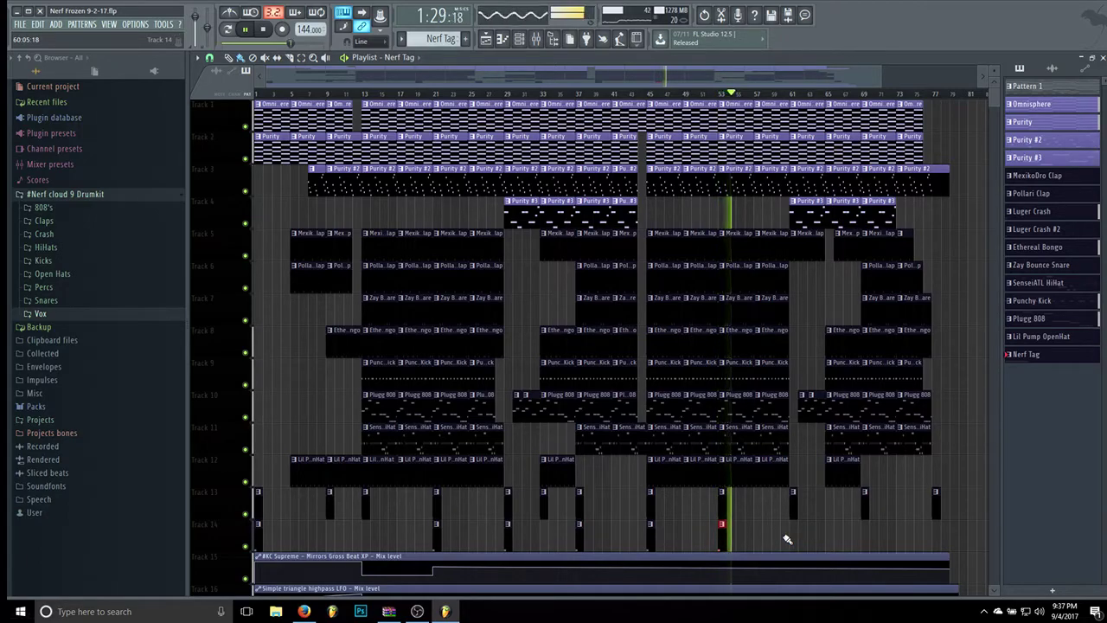
scroll(787, 539, down, 3)
scroll(787, 540, up, 3)
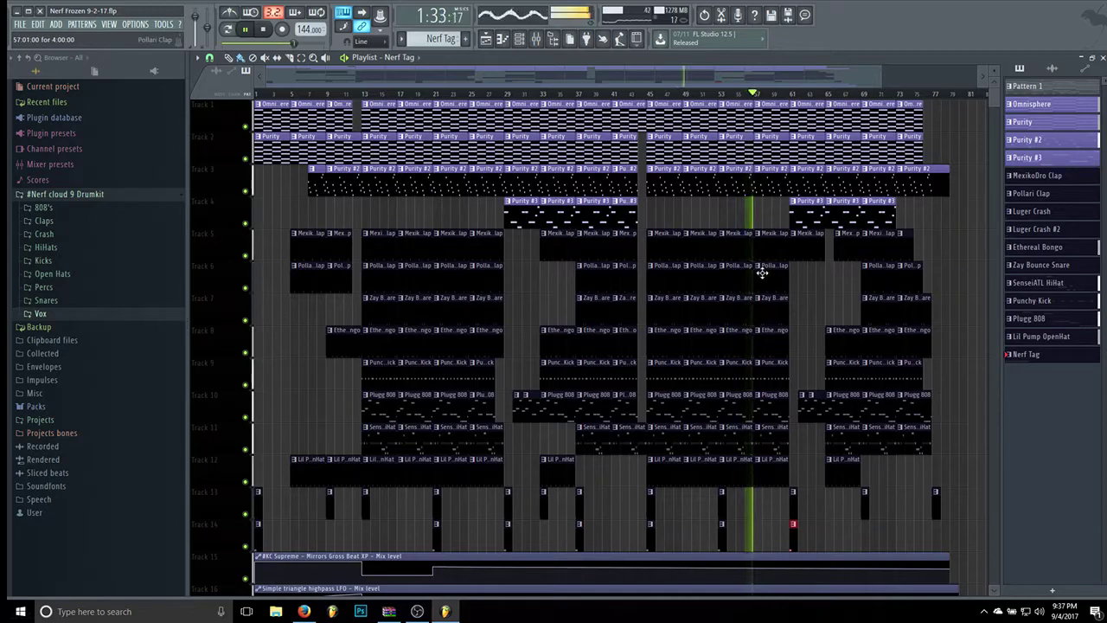
Open the mixer during playback, inspect the effect chains of the Master, FX BUS, Pad and Hi hats tracks, and close it.
click(546, 45)
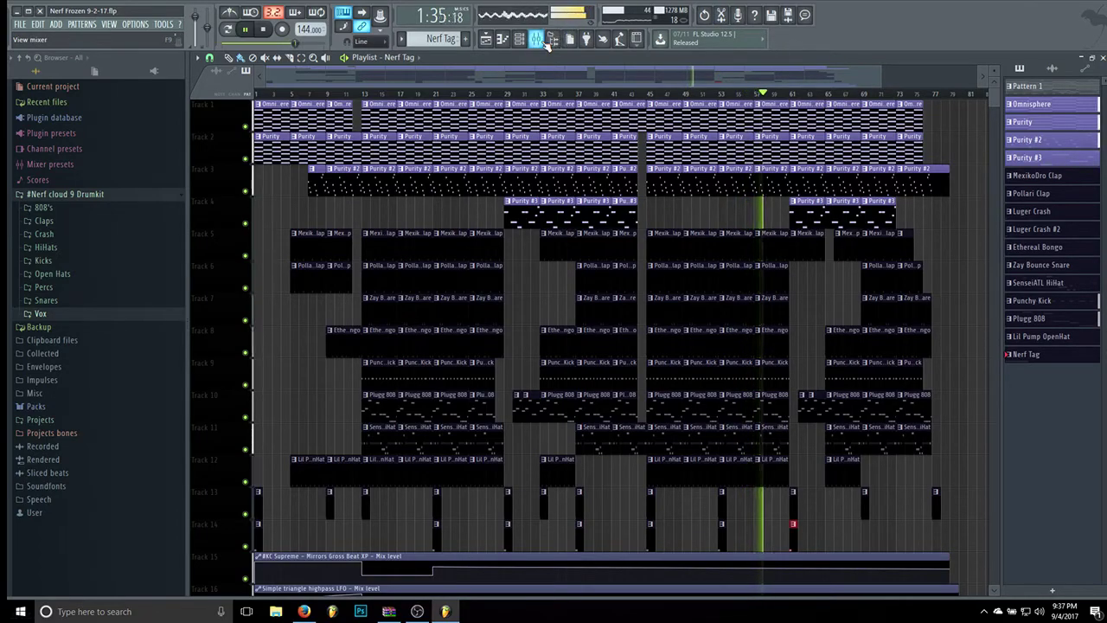
drag(689, 210, 690, 183)
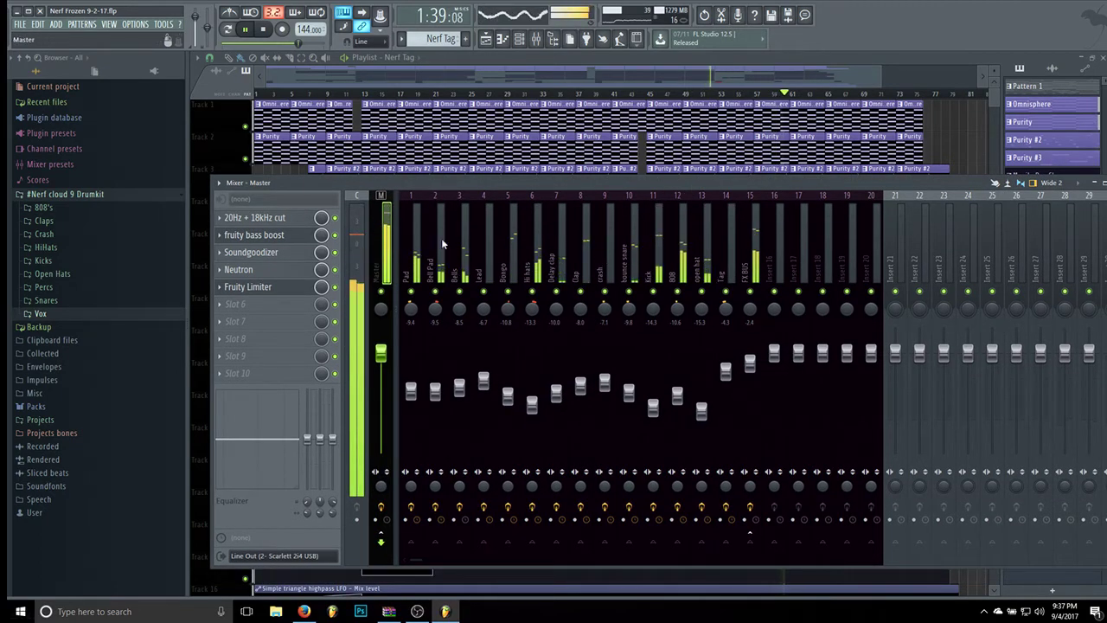
click(757, 251)
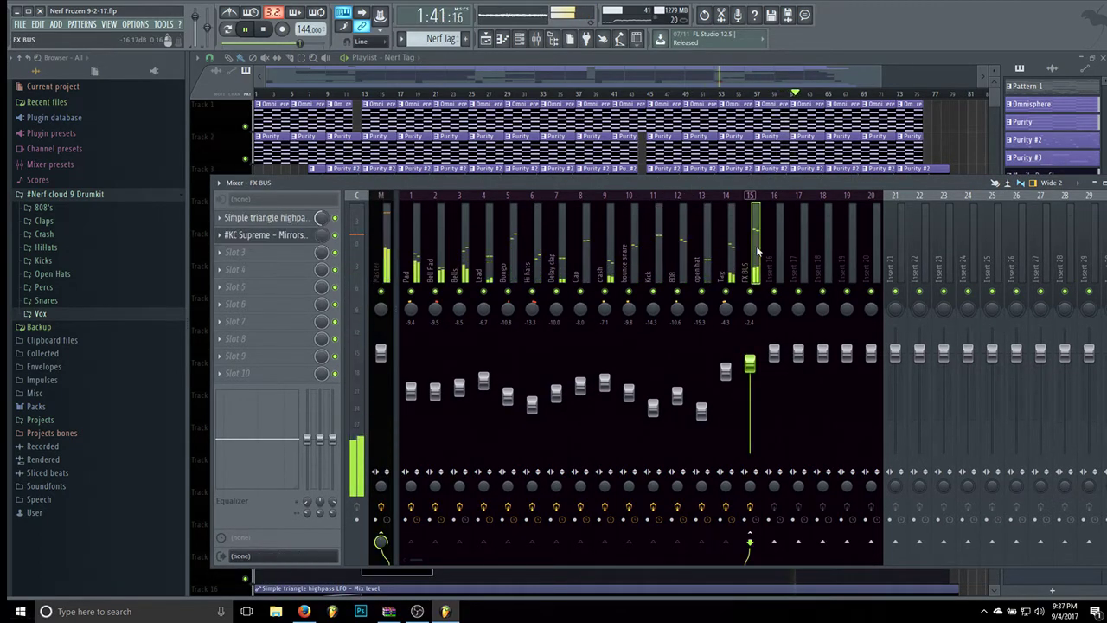
click(415, 255)
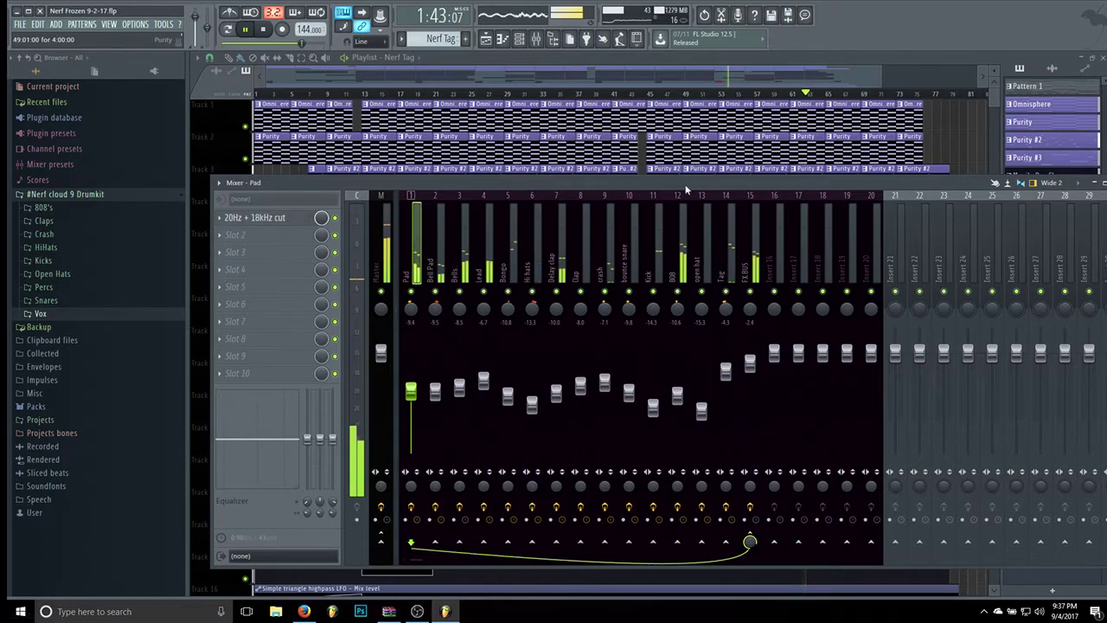
drag(679, 184, 659, 181)
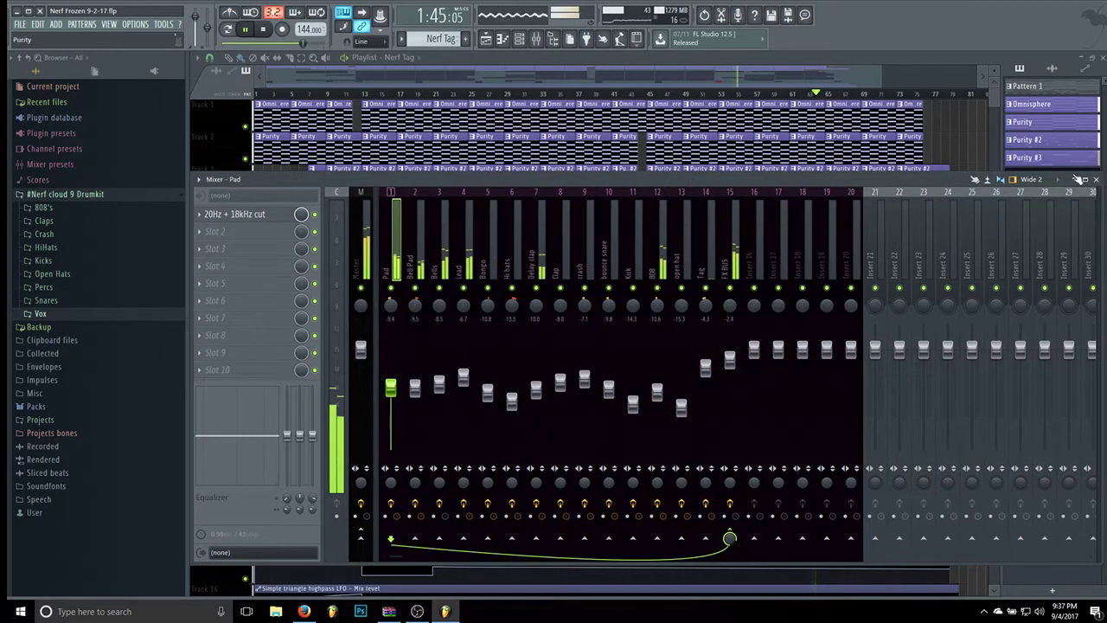
click(510, 264)
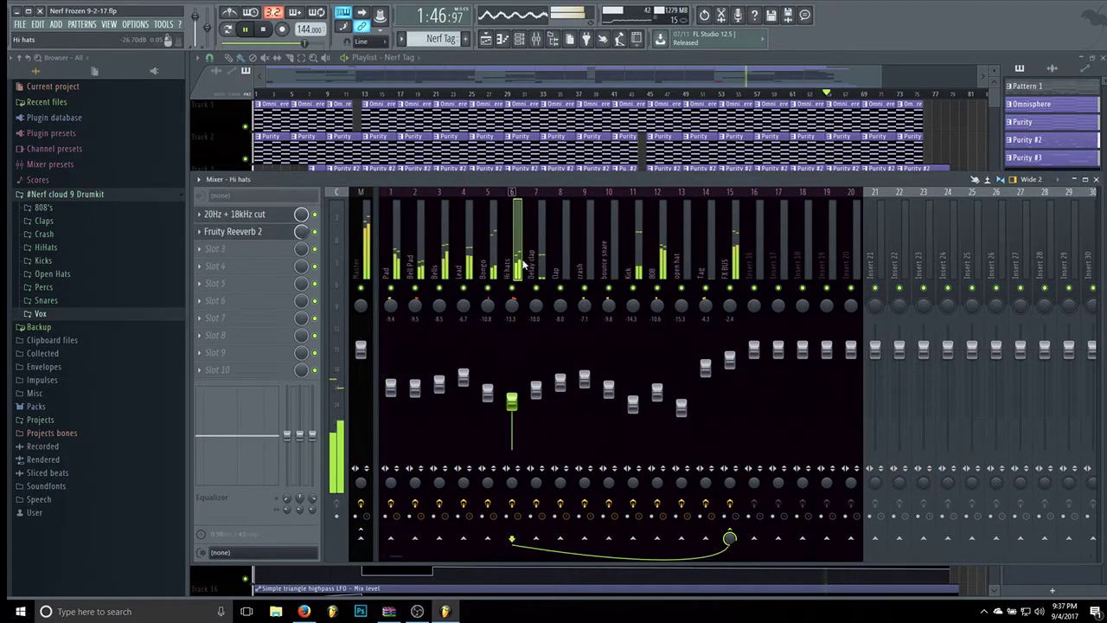
click(1074, 179)
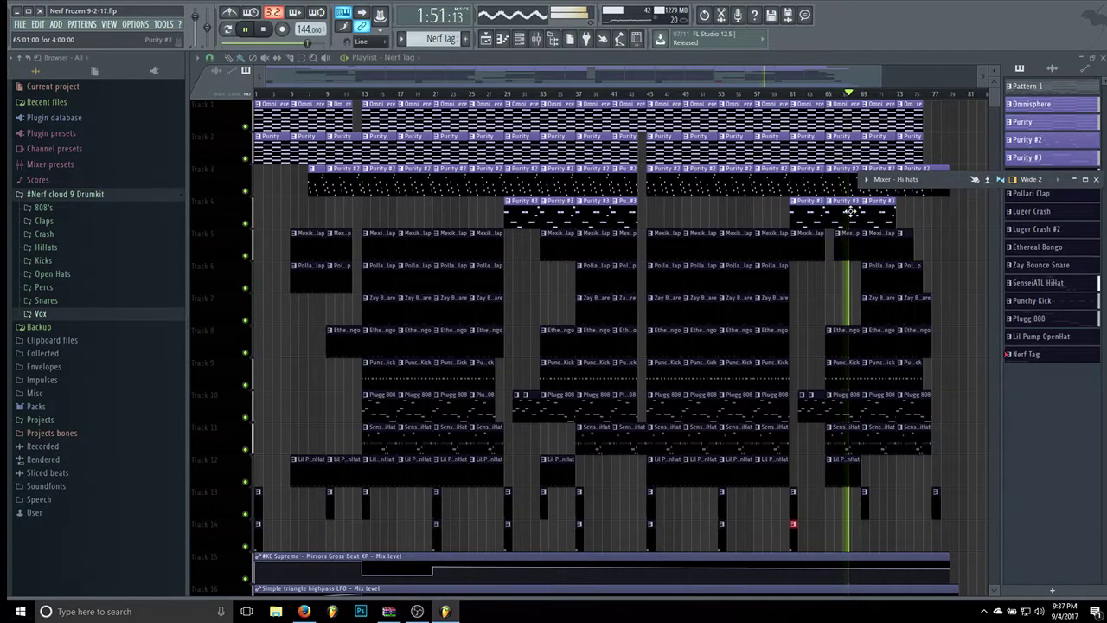
click(1075, 179)
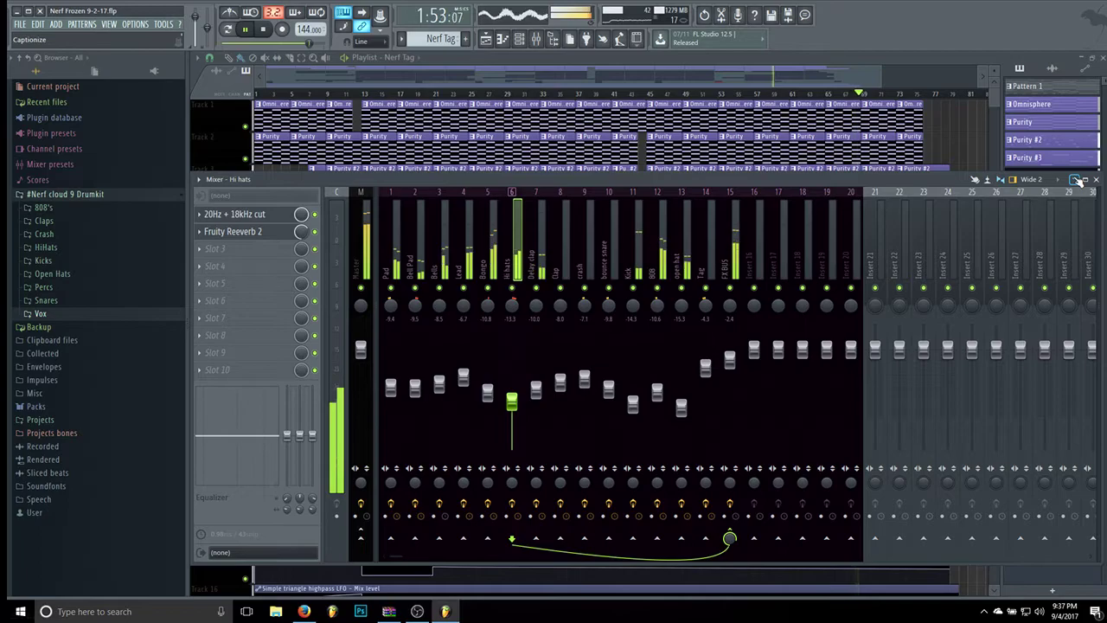
click(1074, 179)
click(1071, 179)
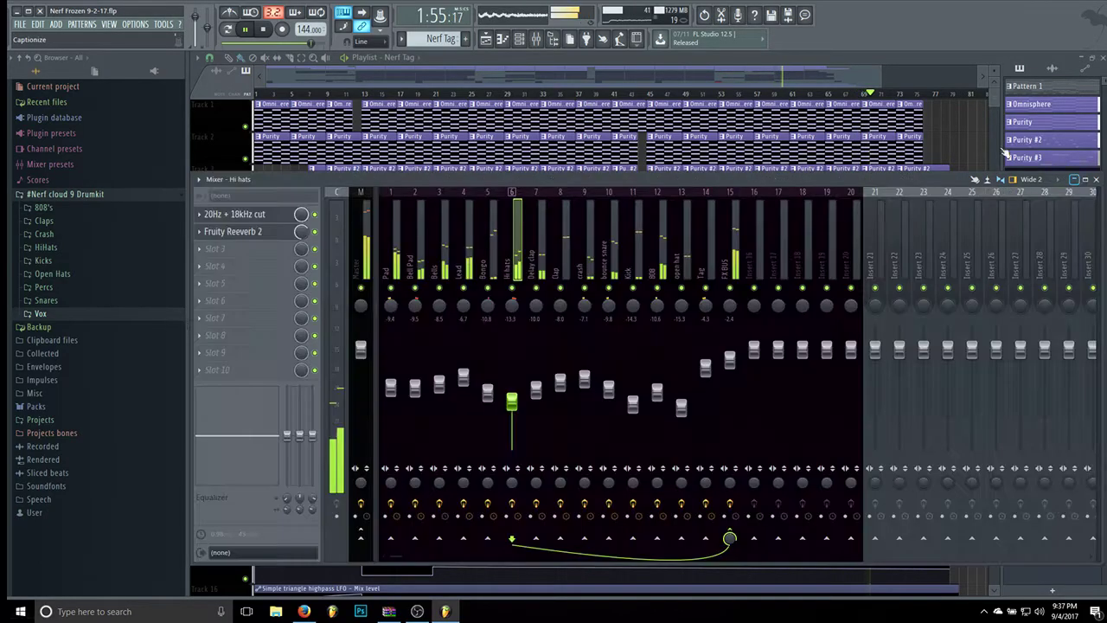
click(536, 40)
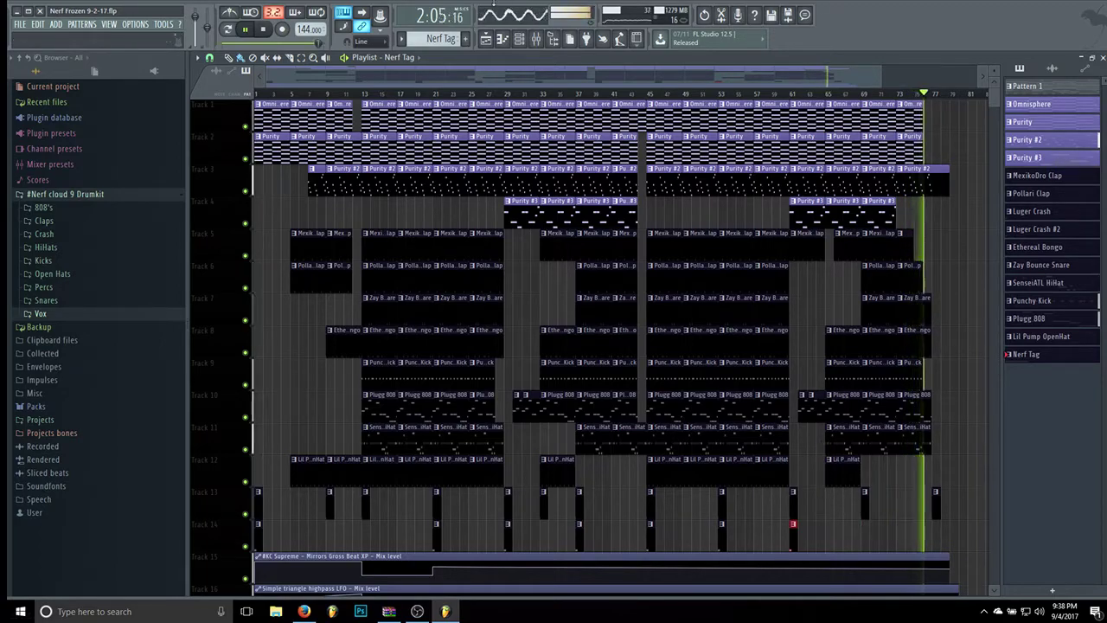
Stop the song and look over the full playlist arrangement, from the melody tracks down to the automation clips.
click(264, 29)
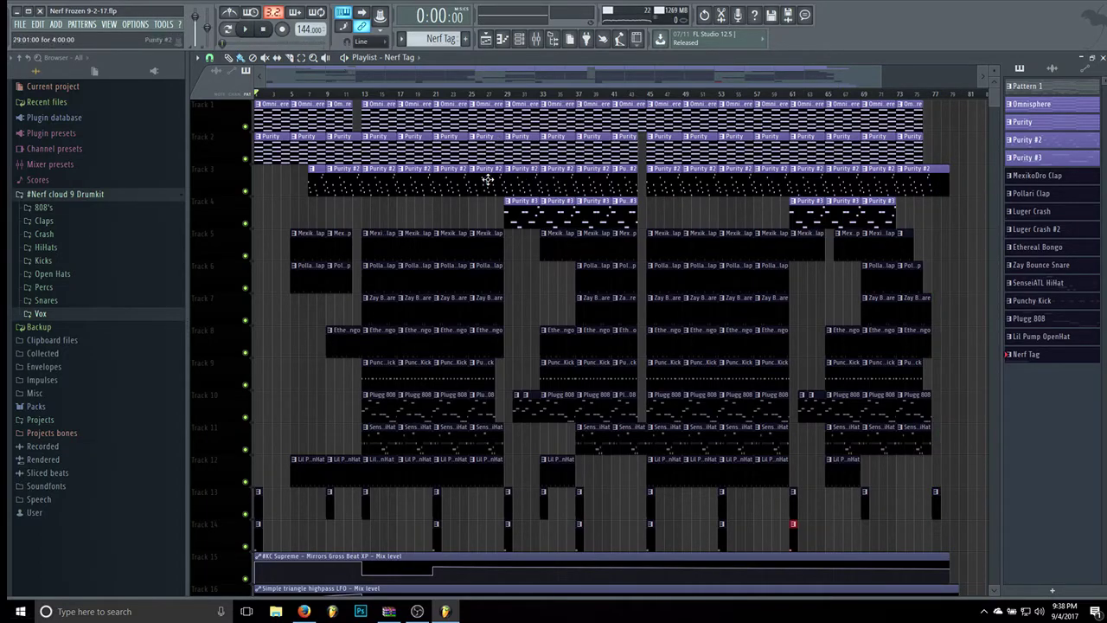
scroll(754, 388, down, 5)
scroll(753, 389, up, 5)
scroll(699, 378, down, 3)
scroll(699, 378, up, 3)
click(1064, 611)
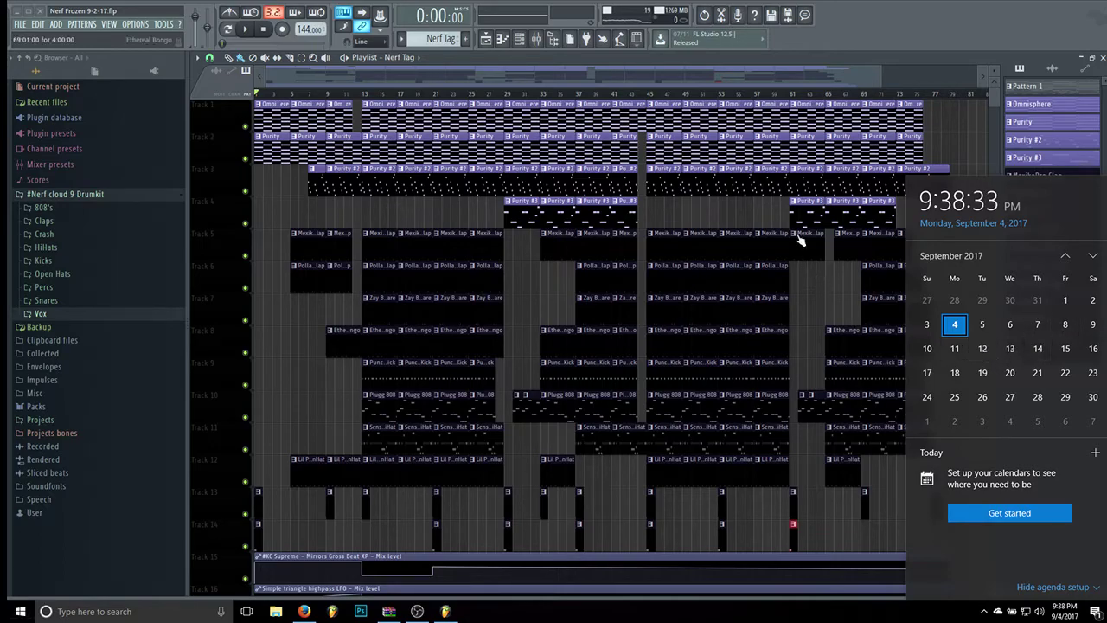
click(842, 69)
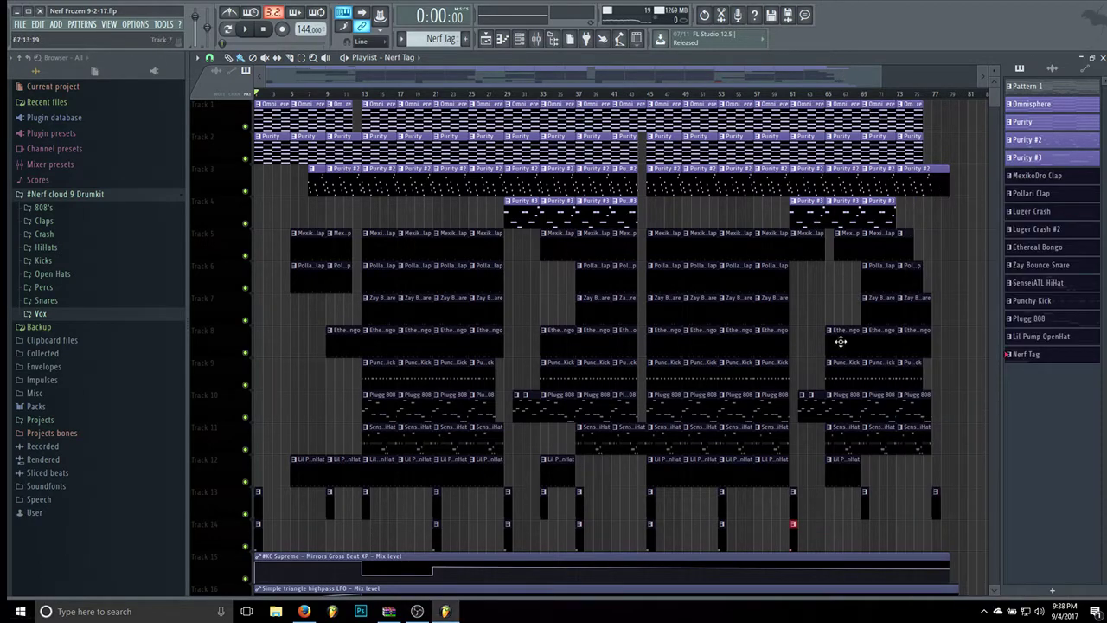
scroll(840, 342, down, 3)
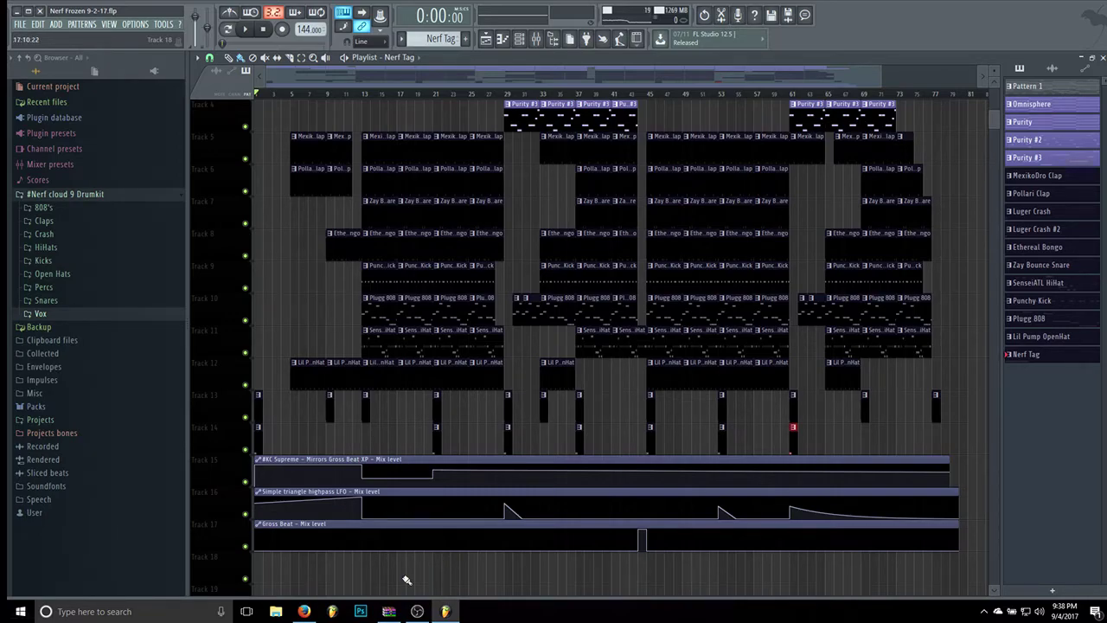
Switch to the OBS window to reach its recording controls.
mouse_move(417, 611)
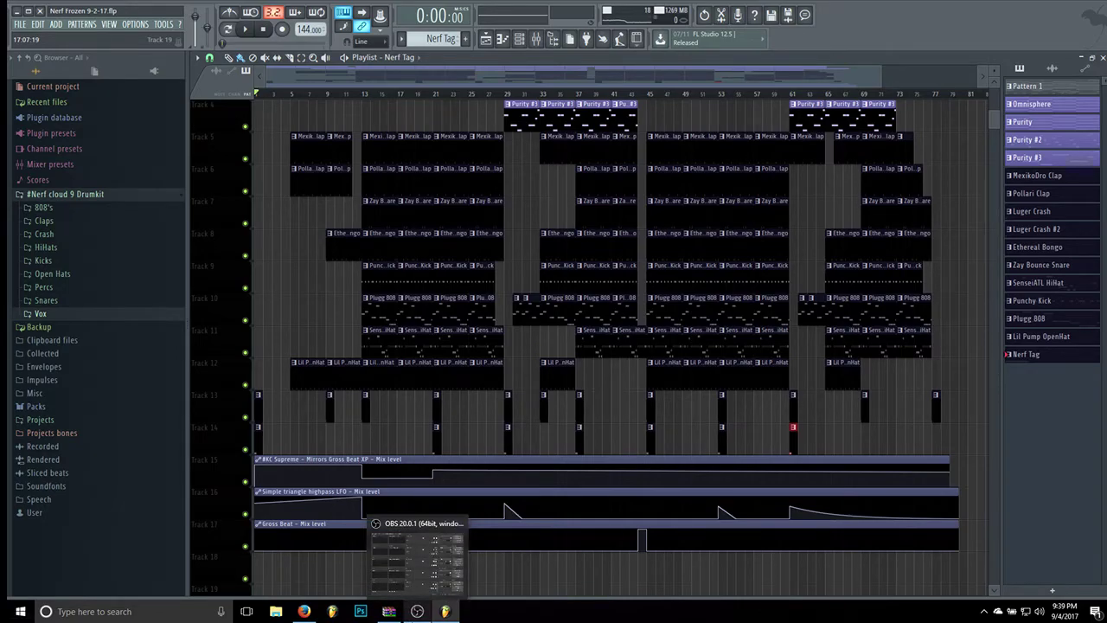
click(418, 562)
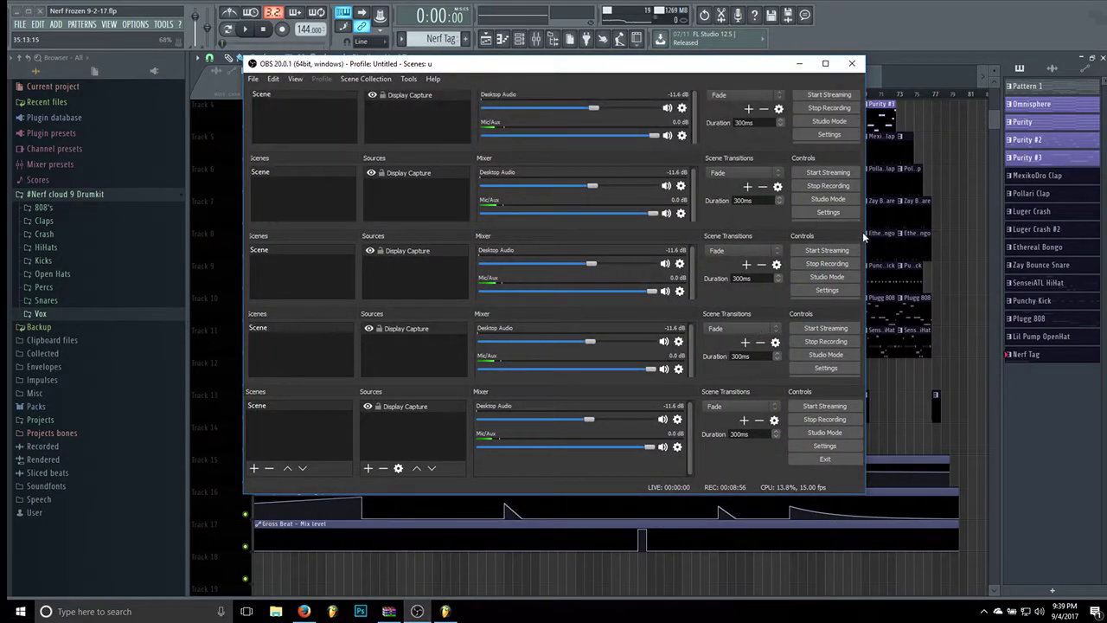